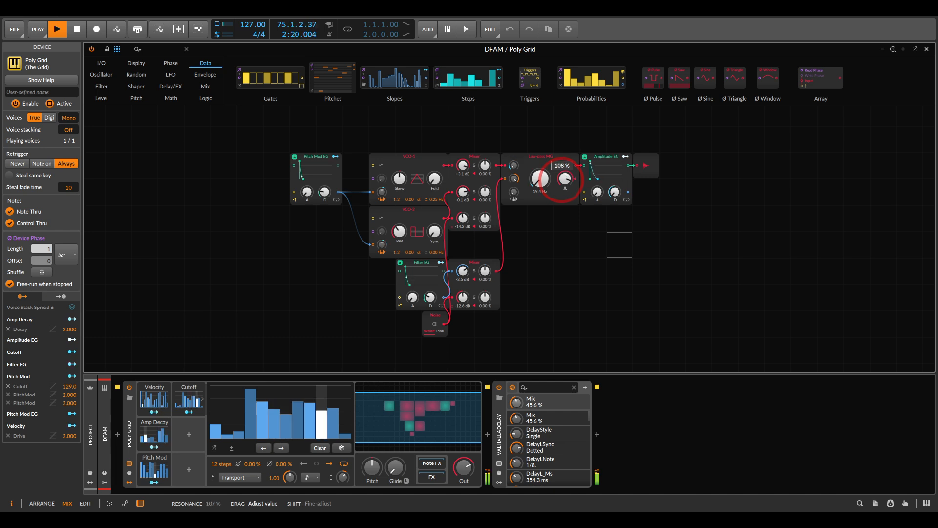
# Adjust the low-pass filter's cutoff and the third Mixer channel's level while the finished patch plays
pyautogui.moveTo(541, 182); pyautogui.dragTo(541, 179)
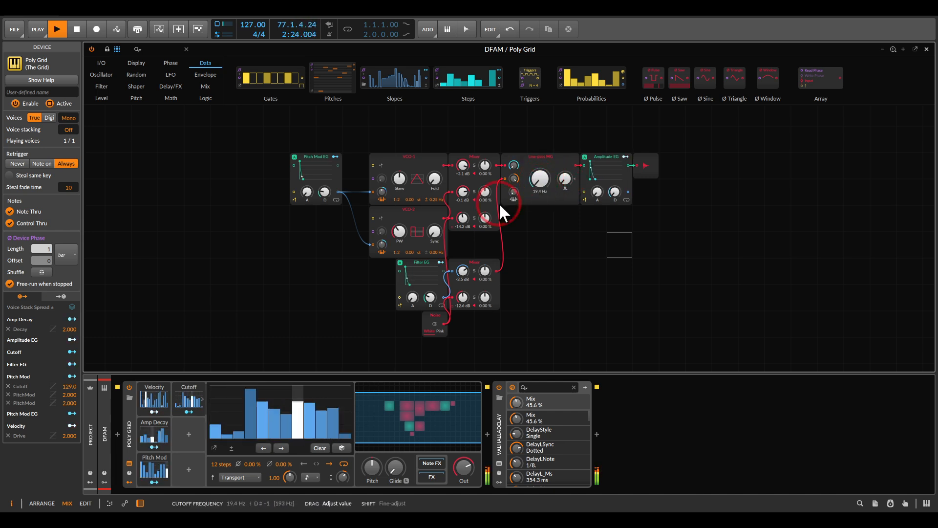
pyautogui.moveTo(462, 218); pyautogui.dragTo(463, 220)
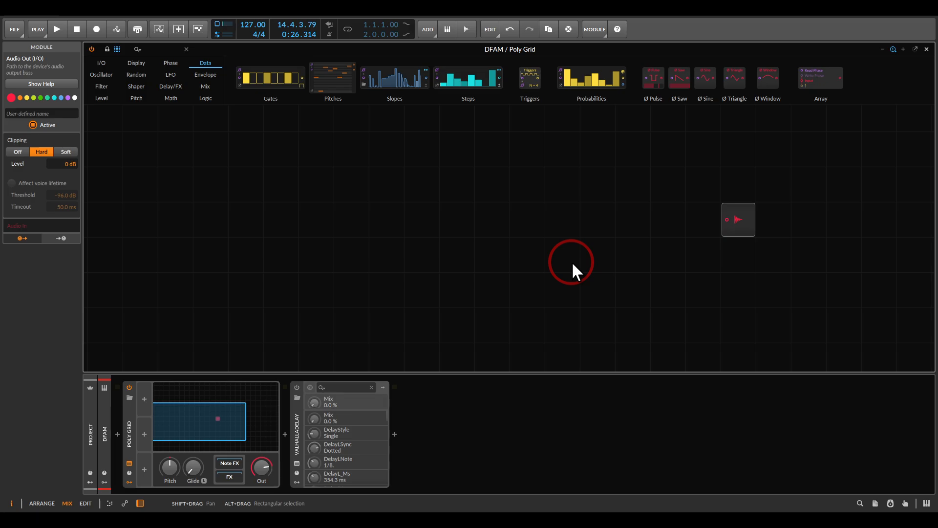
# Switch to the DFAM.JPG reference image, examine the oscillator controls on the synthesizer panel, and return to Bitwig Studio
pyautogui.click(772, 519)
pyautogui.moveTo(298, 129)
pyautogui.mouseDown()
pyautogui.moveTo(277, 123)
pyautogui.moveTo(215, 222)
pyautogui.moveTo(302, 262)
pyautogui.moveTo(302, 131)
pyautogui.mouseUp()
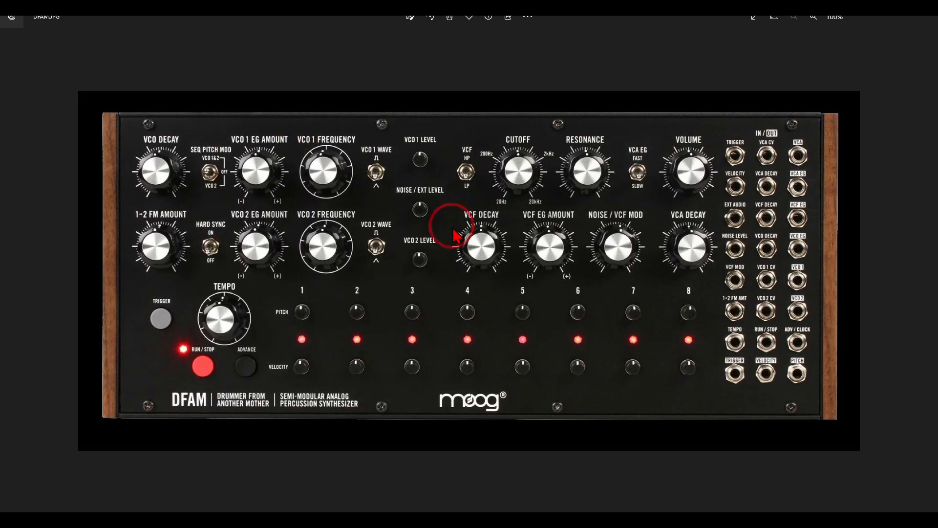
pyautogui.click(571, 506)
# Insert a Triangle oscillator into the empty Poly Grid patch and name it VCO-1
pyautogui.rightClick(509, 192)
pyautogui.click(552, 279)
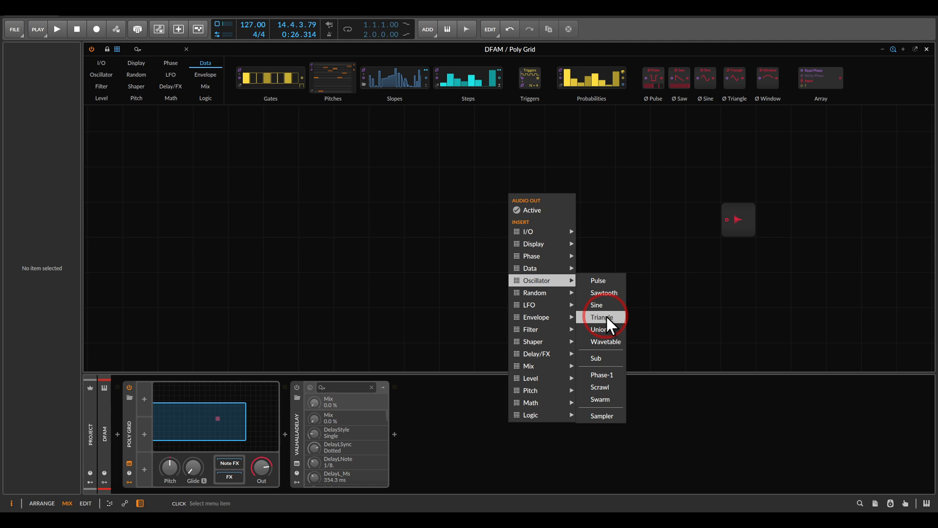
pyautogui.click(606, 316)
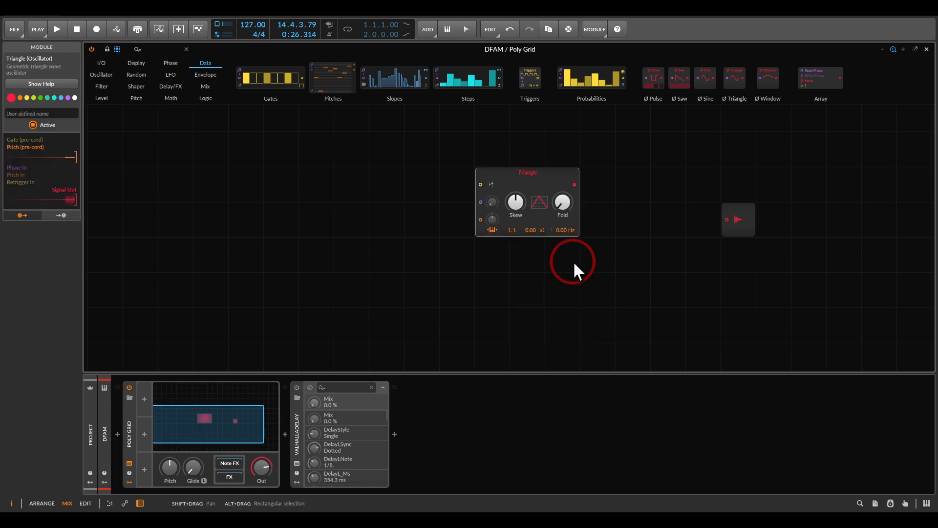
pyautogui.click(52, 113)
pyautogui.write('vcO-1')
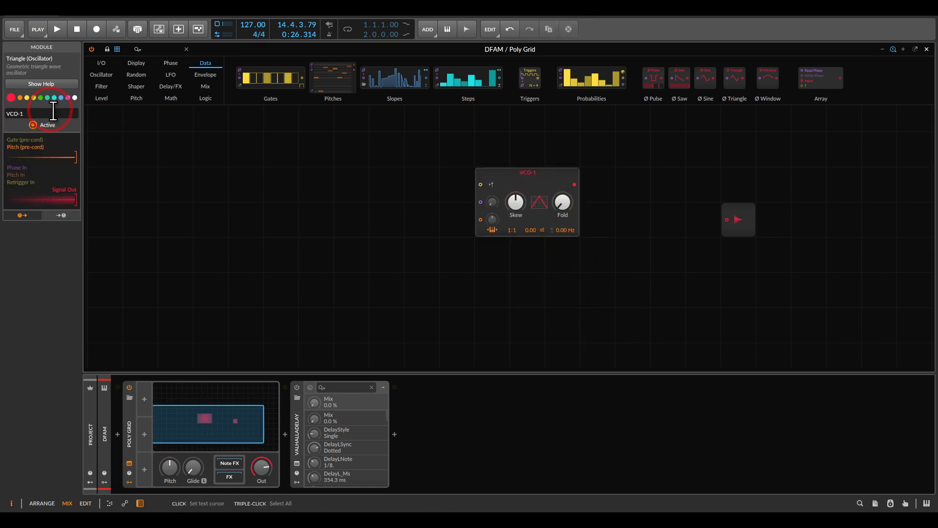
# Duplicate the VCO-1 oscillator and replace the lower copy with a Pulse oscillator
pyautogui.click(523, 184)
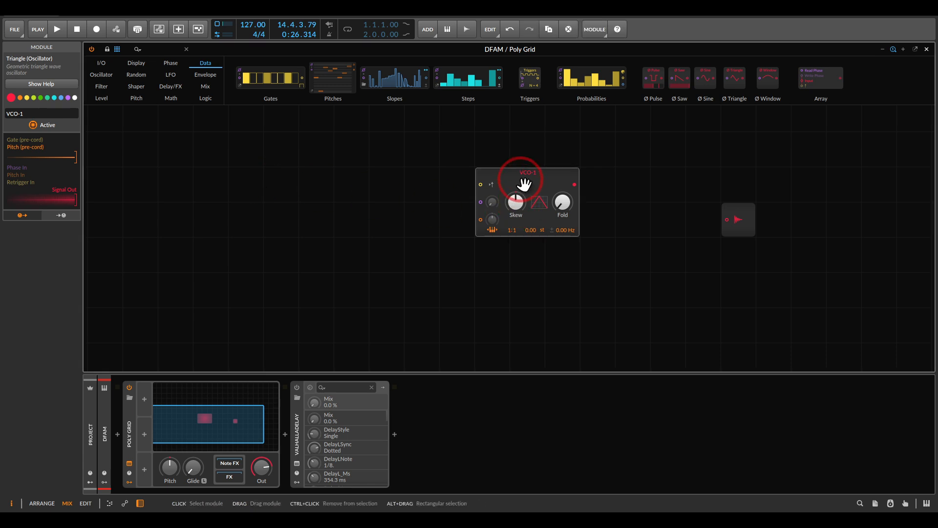
pyautogui.hotkey('ctrl', 'd')
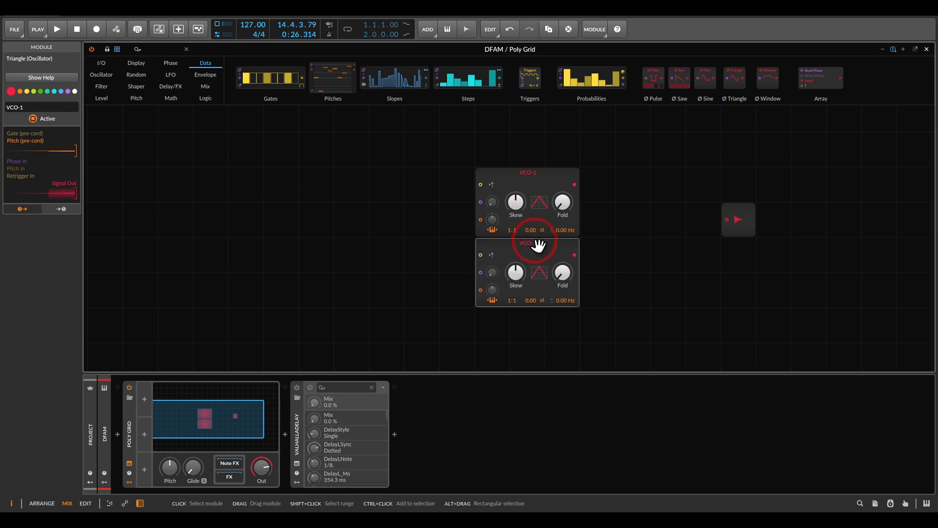
pyautogui.rightClick(535, 254)
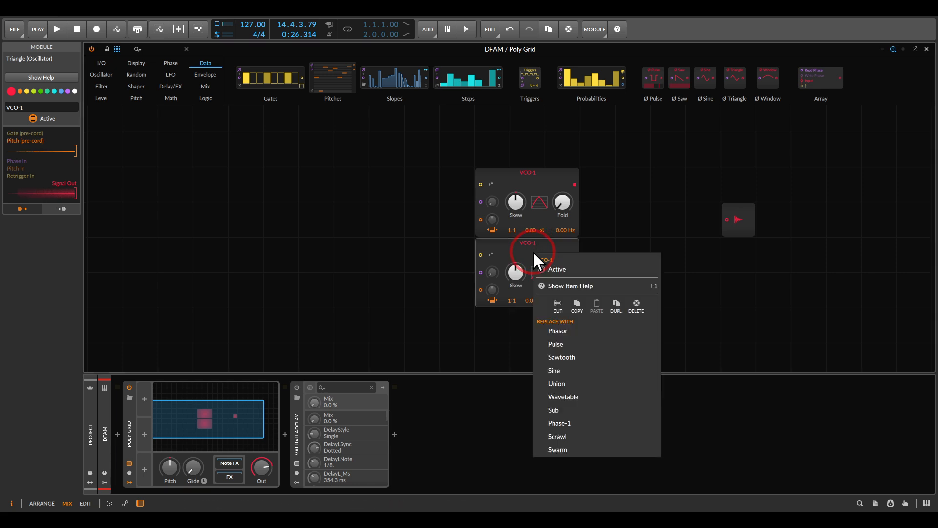
pyautogui.click(566, 343)
# Rename the Pulse oscillator to VCO-2
pyautogui.click(56, 108)
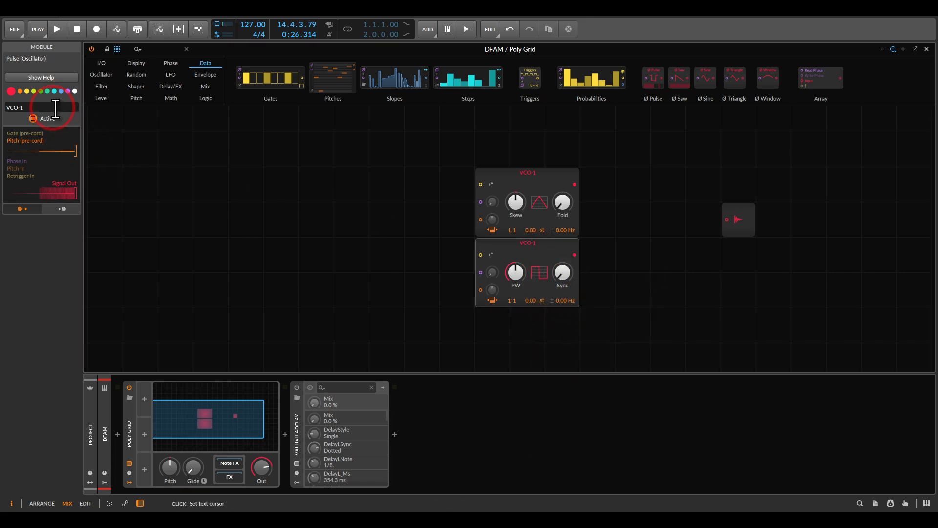
pyautogui.press('BackSpace')
pyautogui.write('2')
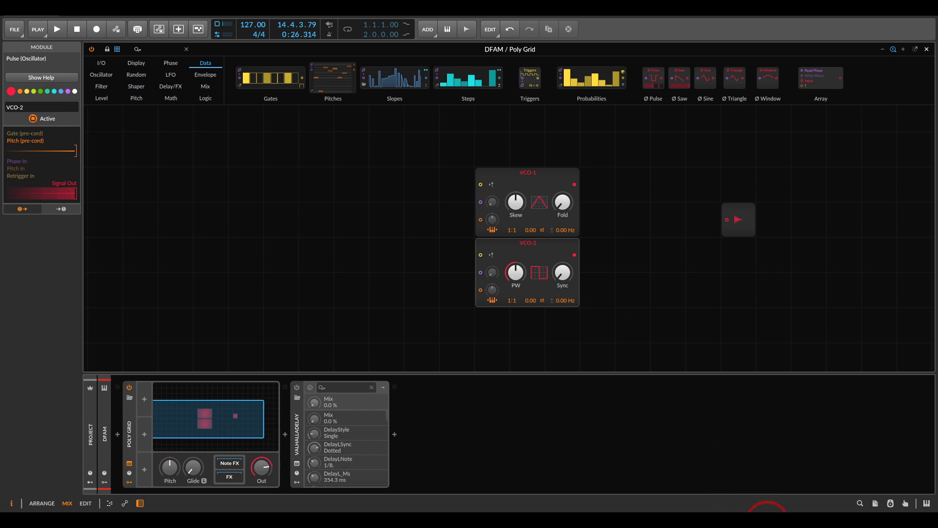
# Switch to the DFAM.JPG image, circle the VCO 1 and VCO 2 wave switches, clear the mark, and return to Bitwig Studio
pyautogui.click(770, 520)
pyautogui.moveTo(401, 134)
pyautogui.mouseDown()
pyautogui.moveTo(365, 139)
pyautogui.moveTo(359, 291)
pyautogui.moveTo(405, 176)
pyautogui.moveTo(393, 156)
pyautogui.mouseUp()
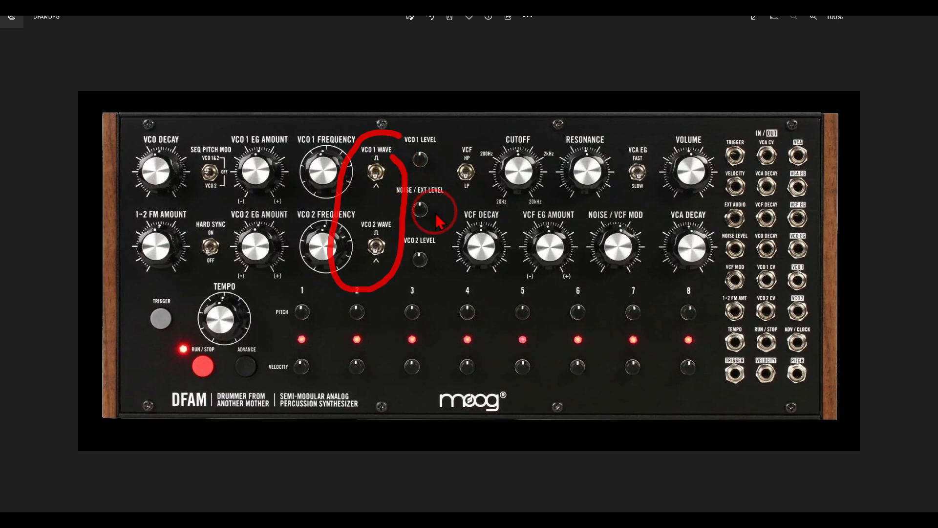
pyautogui.press('Escape')
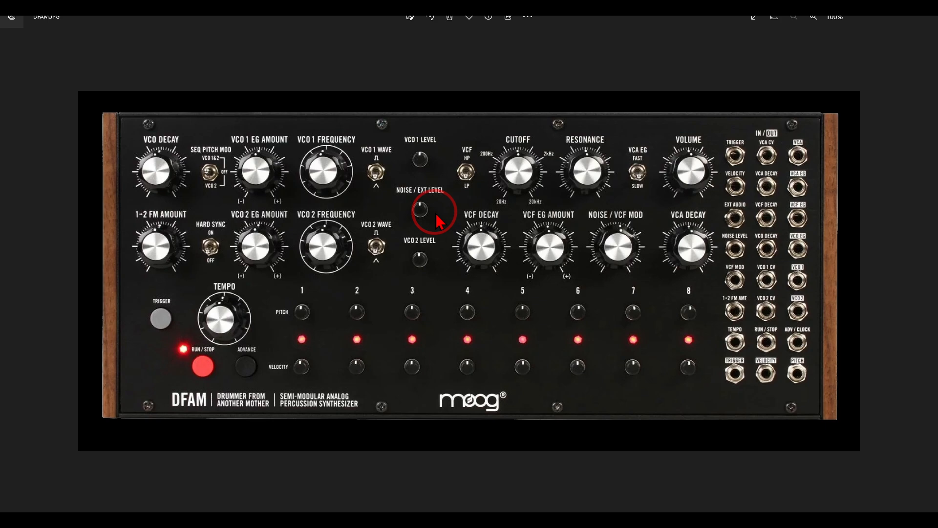
pyautogui.click(562, 522)
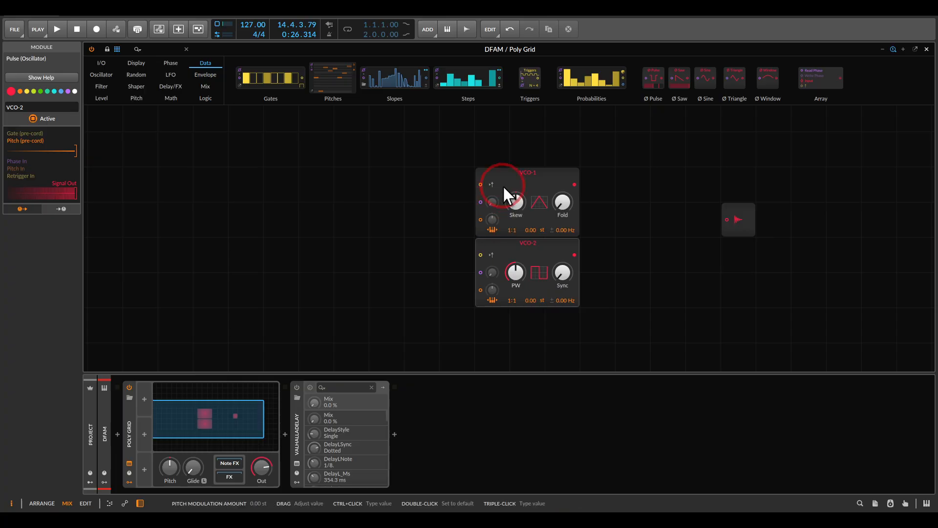
# Review the oscillator types available to replace VCO-1, and check the DFAM.JPG panel image again
pyautogui.click(515, 176)
pyautogui.rightClick(513, 176)
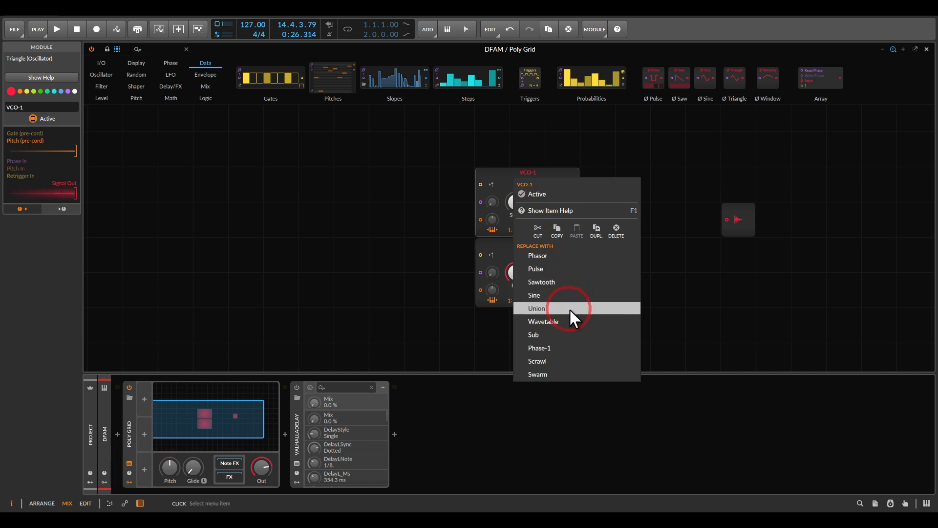
pyautogui.click(445, 275)
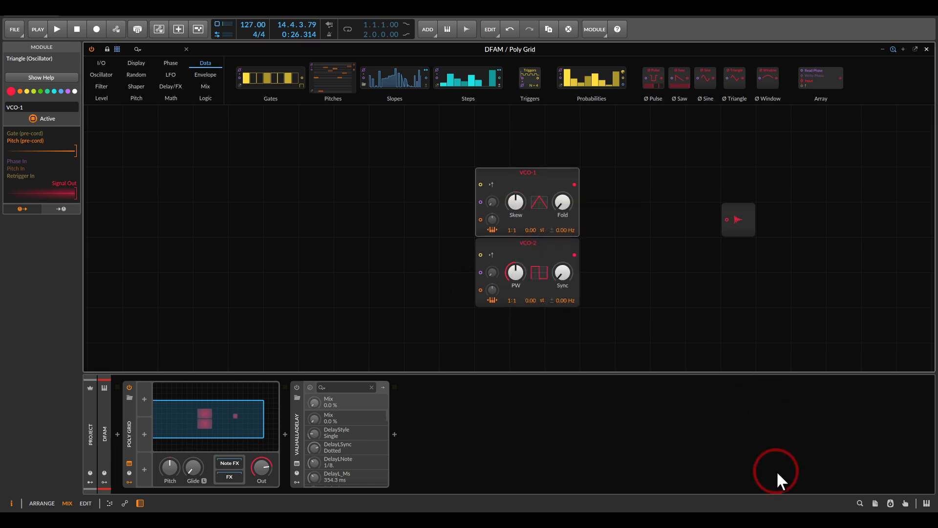
pyautogui.click(777, 516)
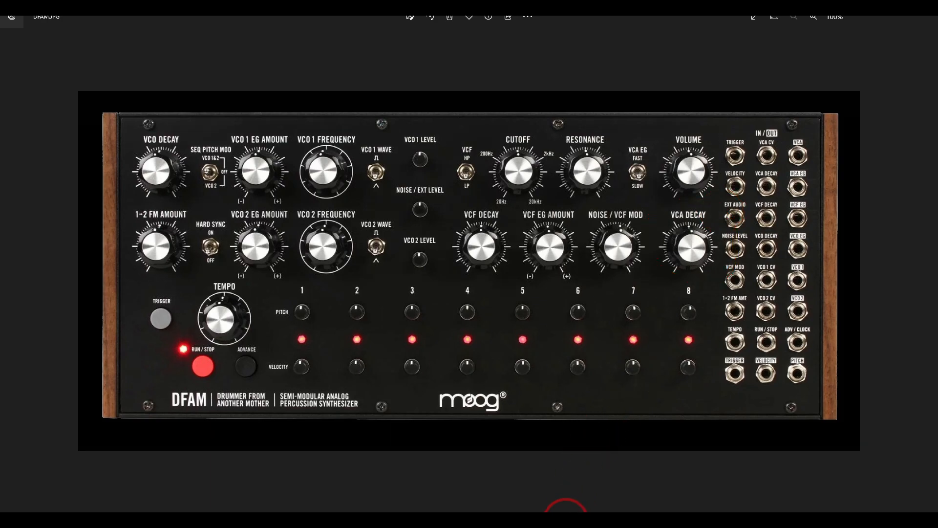
pyautogui.click(567, 508)
# Insert an ADSR envelope between the oscillators and the audio output, and set its sustain to 35.5%
pyautogui.rightClick(633, 191)
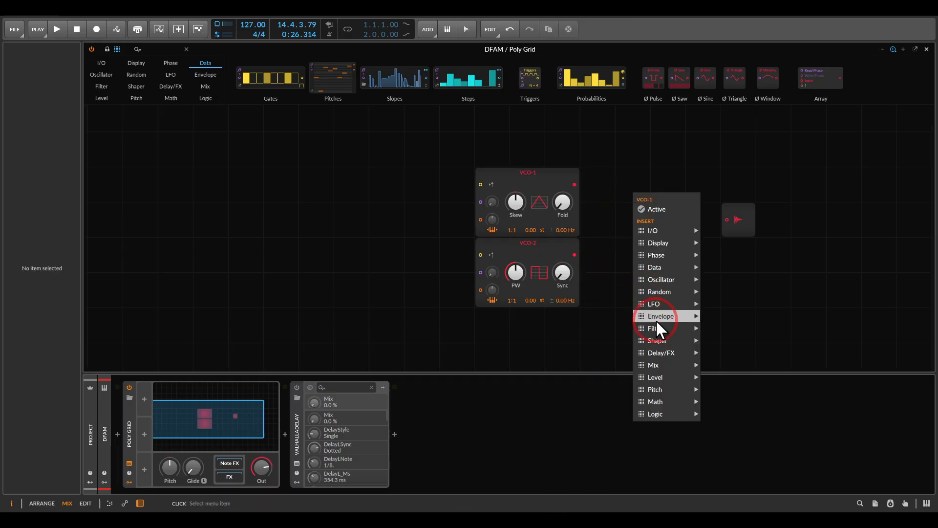
pyautogui.moveTo(679, 319)
pyautogui.click(712, 317)
pyautogui.moveTo(675, 223); pyautogui.dragTo(675, 220)
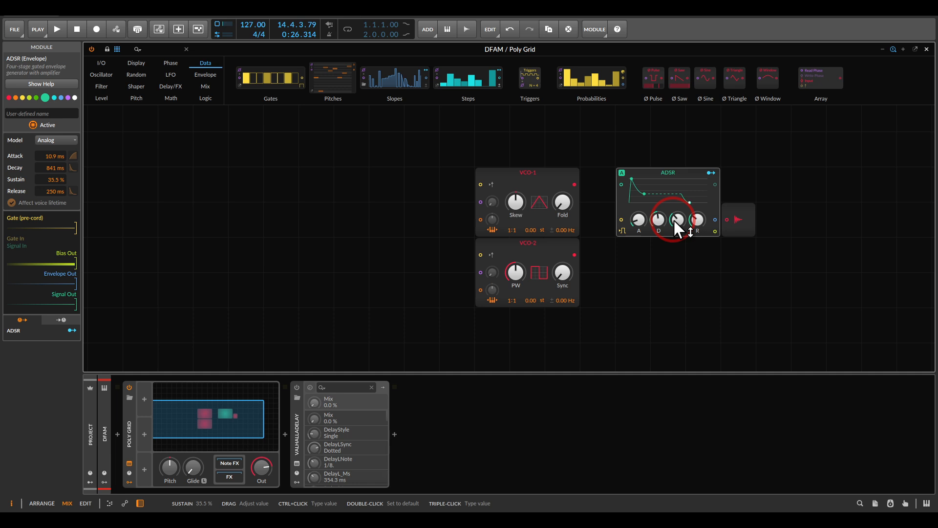
# Replace the ADSR with an AD envelope, and set its attack to 0.00 ms and decay to 412 ms
pyautogui.rightClick(664, 173)
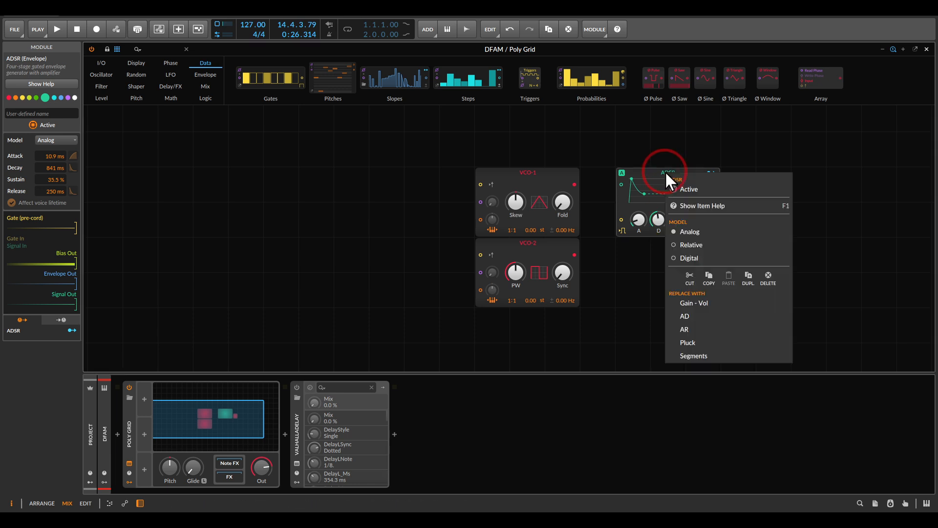
pyautogui.click(683, 316)
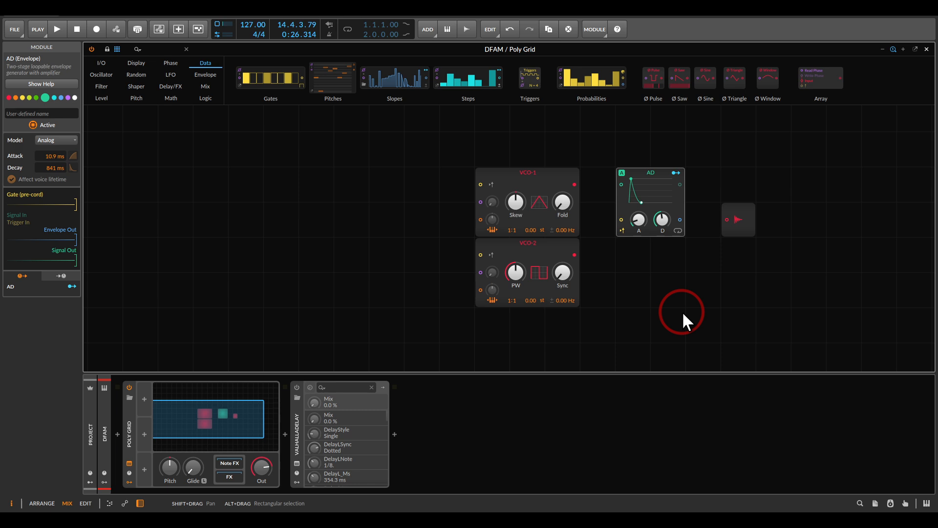
pyautogui.moveTo(632, 221); pyautogui.dragTo(657, 221)
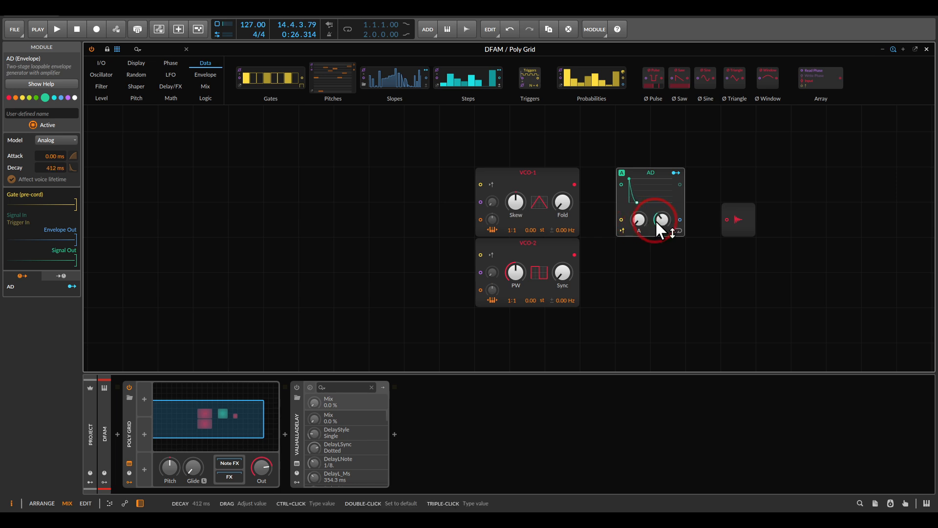
# Wire VCO-1 and VCO-2 into the AD envelope's signal input and replace the merging module between them with a Mixer
pyautogui.moveTo(576, 184); pyautogui.dragTo(619, 184)
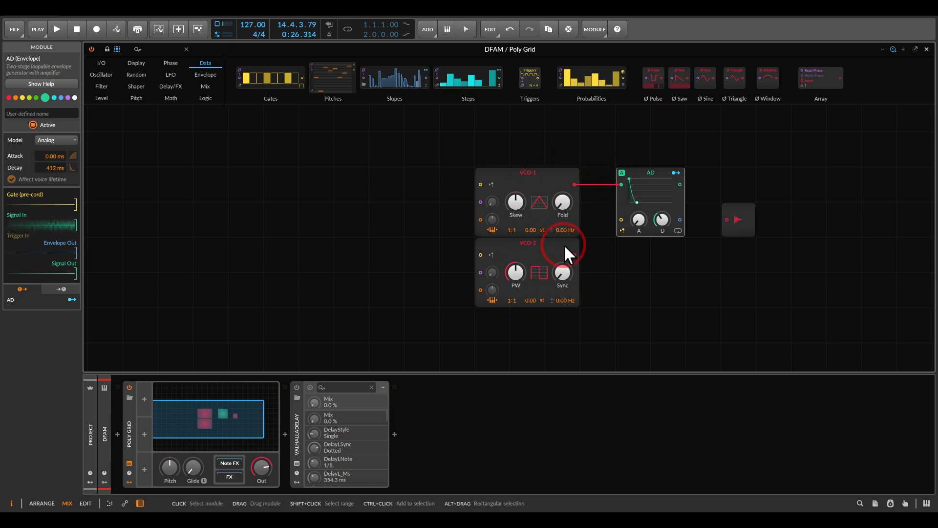
pyautogui.moveTo(575, 255); pyautogui.dragTo(584, 255)
pyautogui.moveTo(600, 216); pyautogui.dragTo(621, 185)
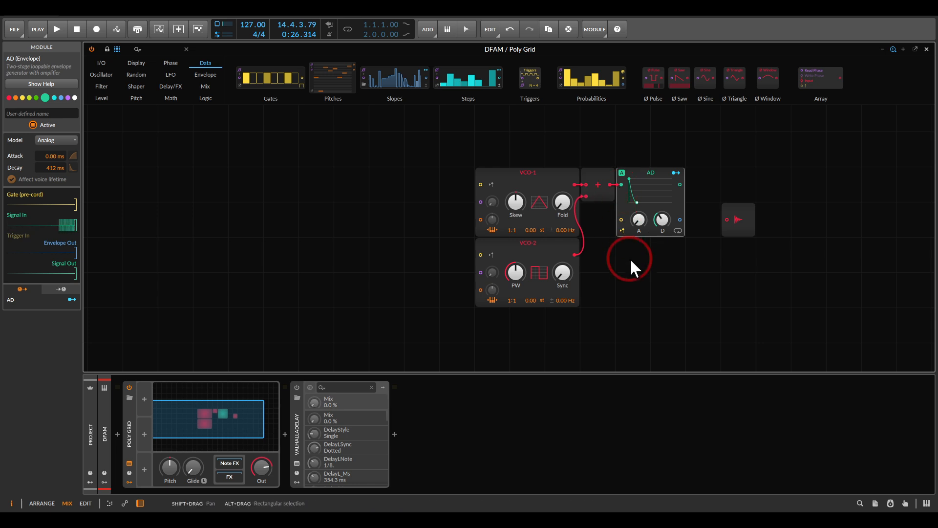
pyautogui.rightClick(596, 172)
pyautogui.click(628, 289)
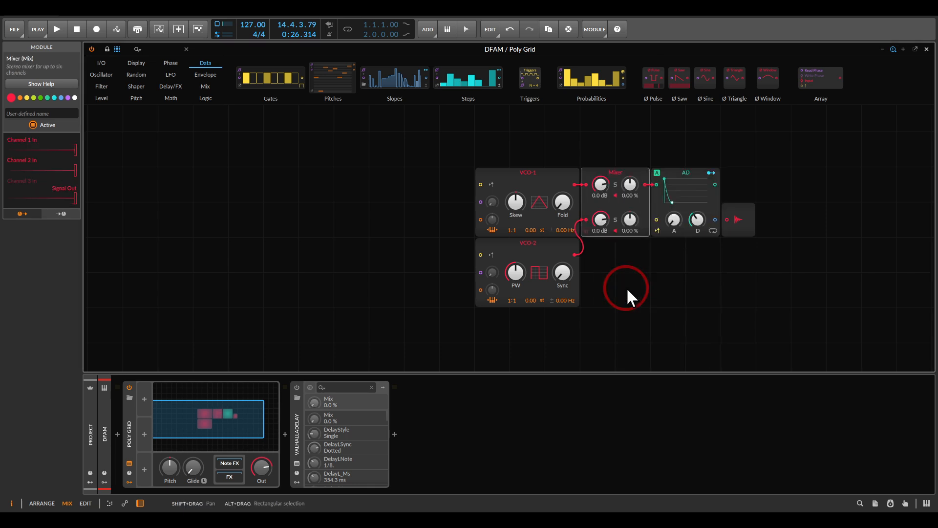
# Move the Audio Out module farther from the AD envelope and connect the envelope's signal output to it
pyautogui.moveTo(664, 285); pyautogui.dragTo(509, 283)
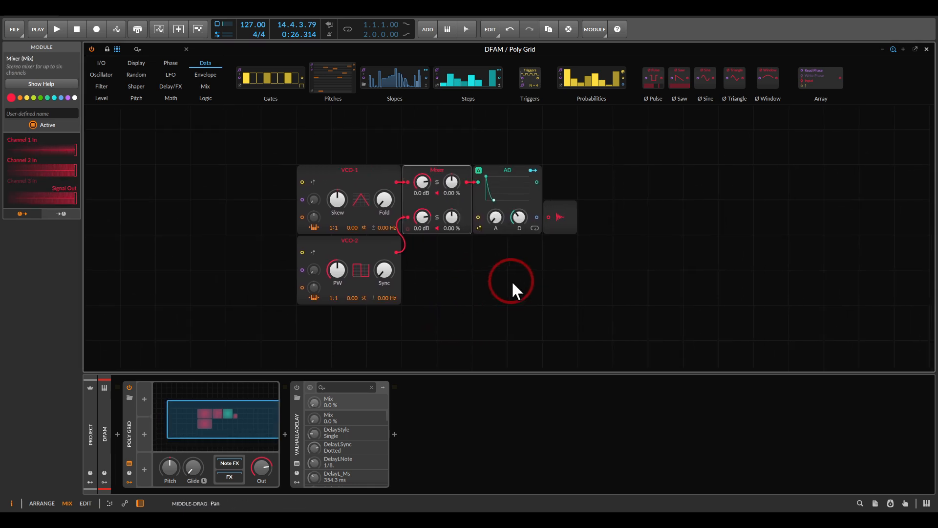
pyautogui.moveTo(562, 216); pyautogui.dragTo(715, 190)
pyautogui.moveTo(536, 183); pyautogui.dragTo(689, 182)
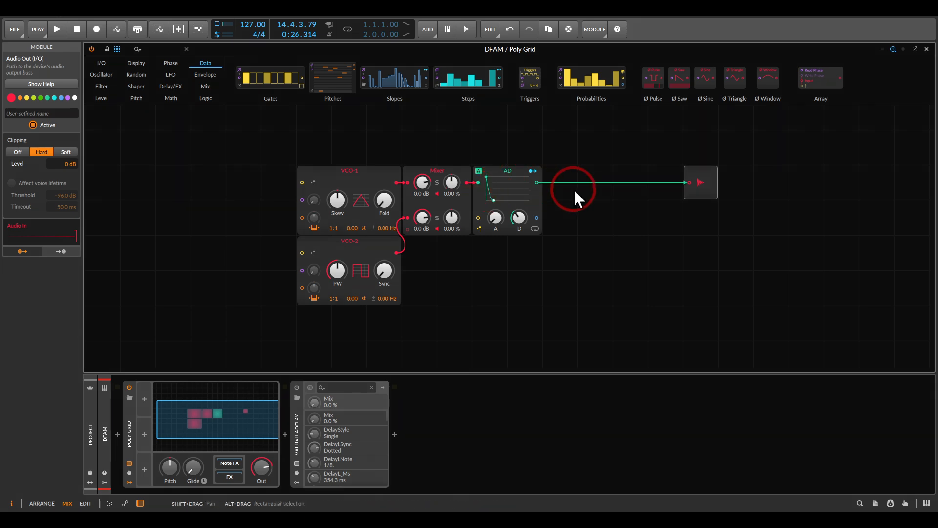
# Close the Poly Grid editor and view the notes of the DFAM track's Scene 1 clip
pyautogui.press('Escape')
pyautogui.doubleClick(310, 69)
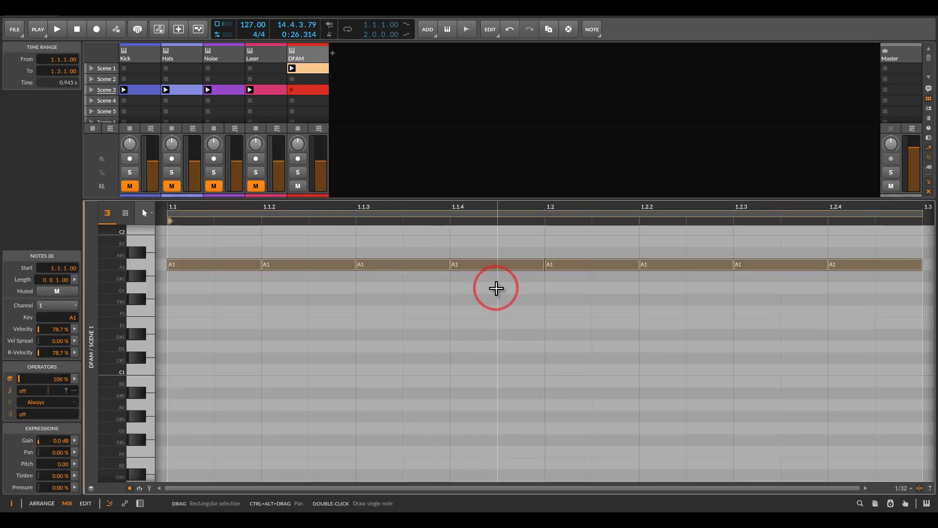
pyautogui.scroll(-2, 491, 287)
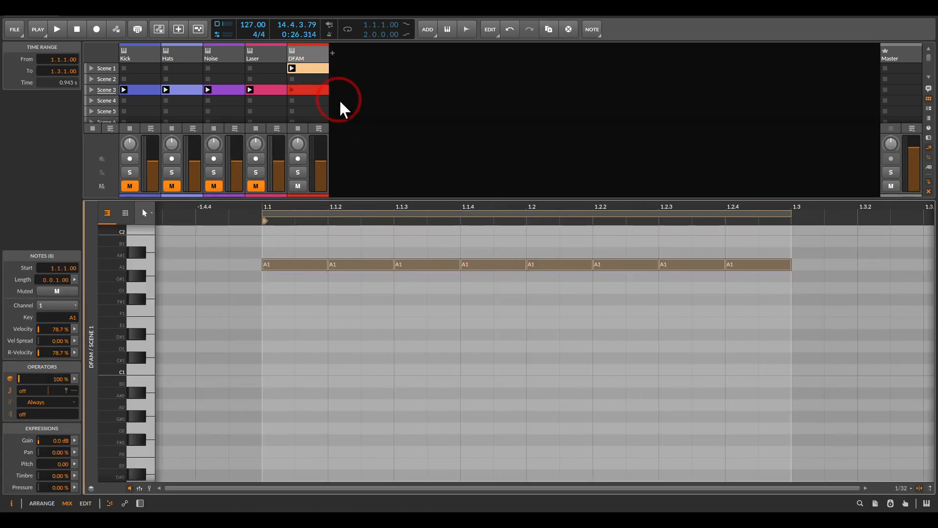
# Launch the DFAM track's Scene 1 clip and reopen its Poly Grid patch
pyautogui.click(291, 67)
pyautogui.doubleClick(298, 56)
pyautogui.click(226, 406)
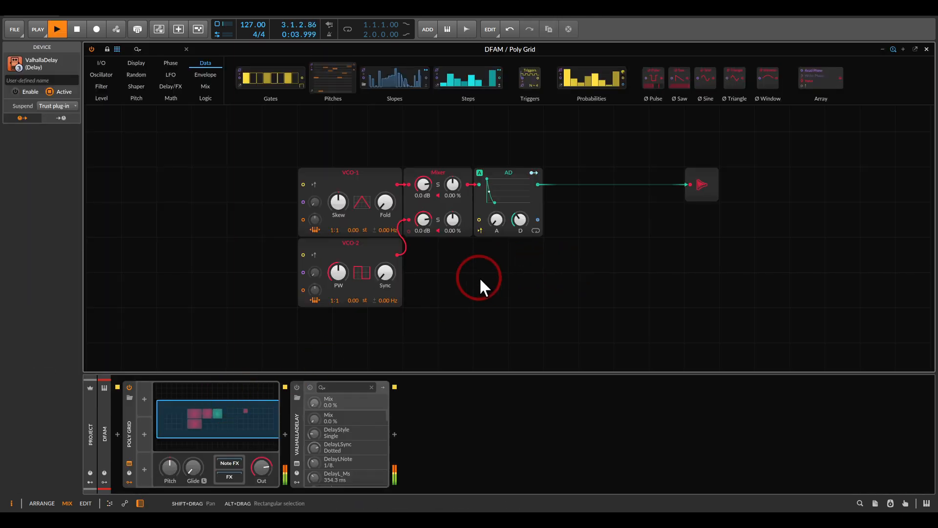
# Set the Mixer's first channel level to +3.1 dB and its second channel level to -Inf dB
pyautogui.moveTo(427, 189); pyautogui.dragTo(423, 264)
pyautogui.moveTo(419, 186); pyautogui.dragTo(419, 131)
# Lower VCO-1's Skew and set its stereo detune to 0.25 Hz
pyautogui.moveTo(383, 211); pyautogui.dragTo(339, 215)
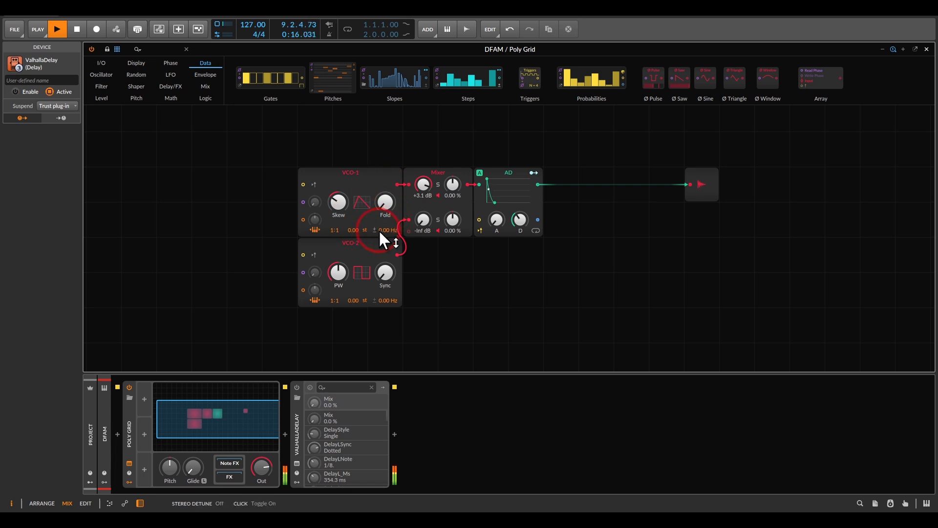
pyautogui.moveTo(386, 231); pyautogui.dragTo(386, 230)
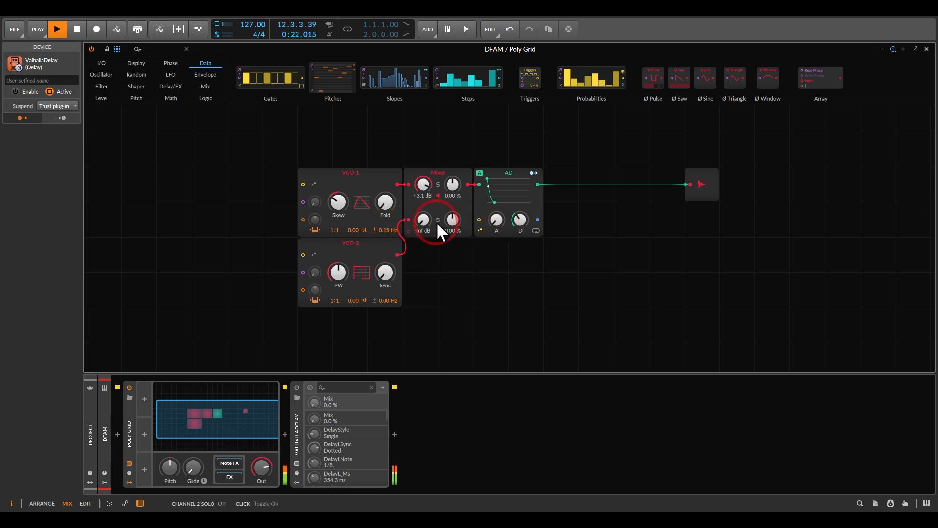
# Set the Mixer's second channel to -3.1 dB and the AD decay to 144 ms, and stop playback
pyautogui.moveTo(515, 221); pyautogui.dragTo(515, 210)
pyautogui.moveTo(425, 221); pyautogui.dragTo(423, 212)
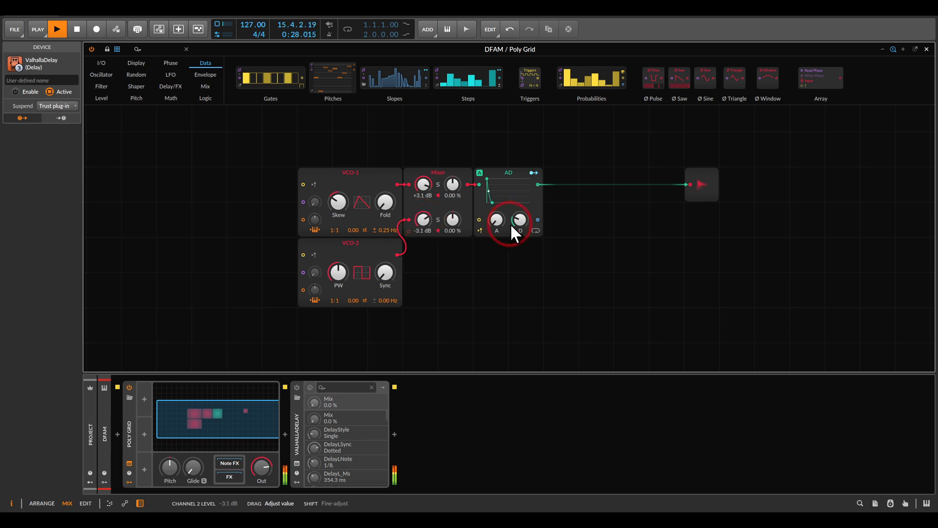
pyautogui.moveTo(520, 220)
pyautogui.mouseDown()
pyautogui.moveTo(520, 205)
pyautogui.moveTo(520, 220)
pyautogui.mouseUp()
pyautogui.press('space')
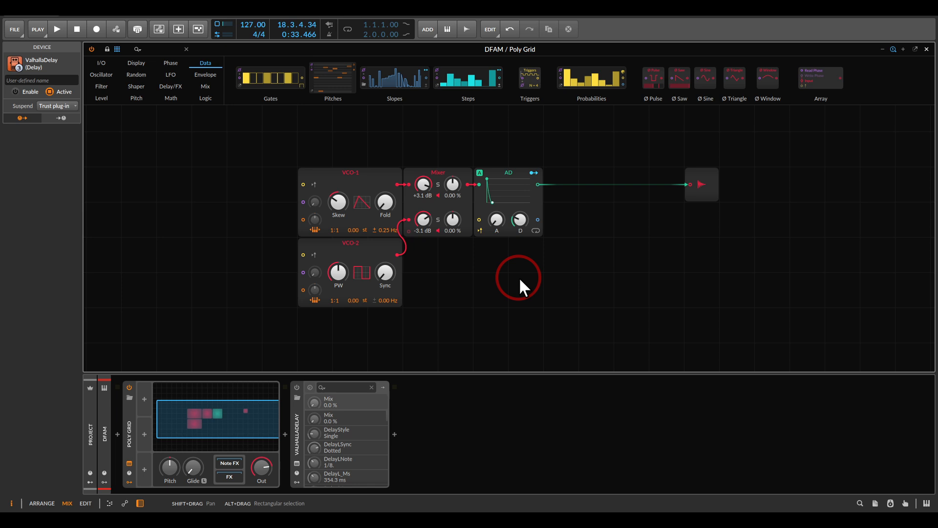
# Duplicate the AD envelope module below the original
pyautogui.moveTo(519, 278); pyautogui.dragTo(566, 252)
pyautogui.click(559, 146)
pyautogui.hotkey('ctrl', 'd')
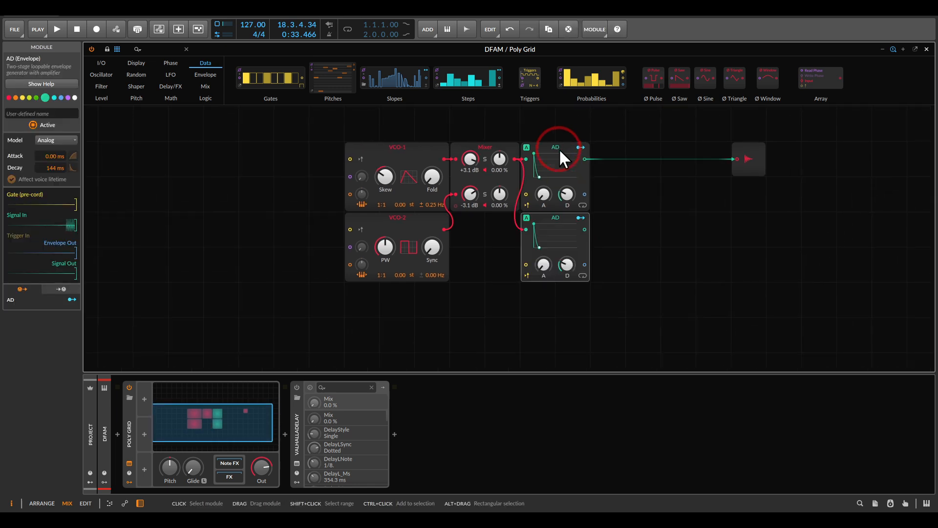
# Disconnect the duplicated AD from the Mixer, and mark the VCO 1 and VCO 2 EG Amount knobs on the DFAM reference image
pyautogui.moveTo(557, 220); pyautogui.dragTo(541, 237)
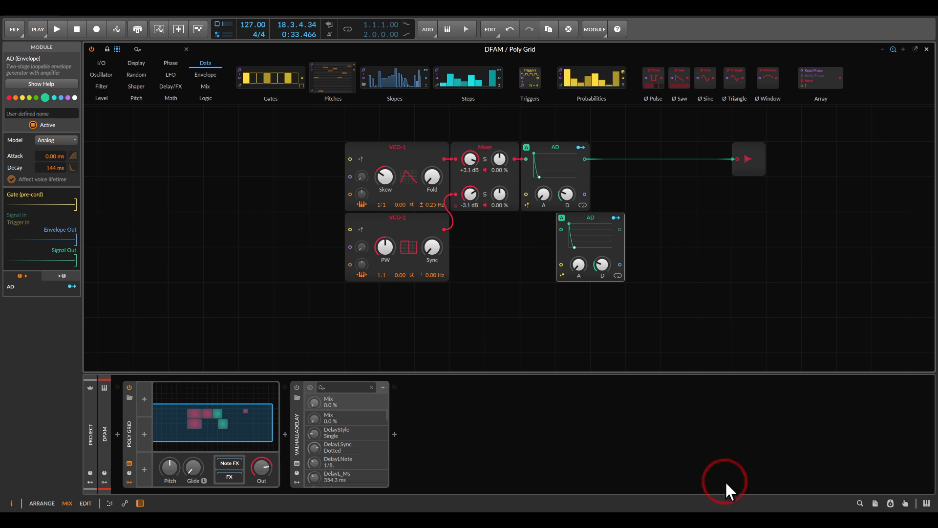
pyautogui.click(775, 521)
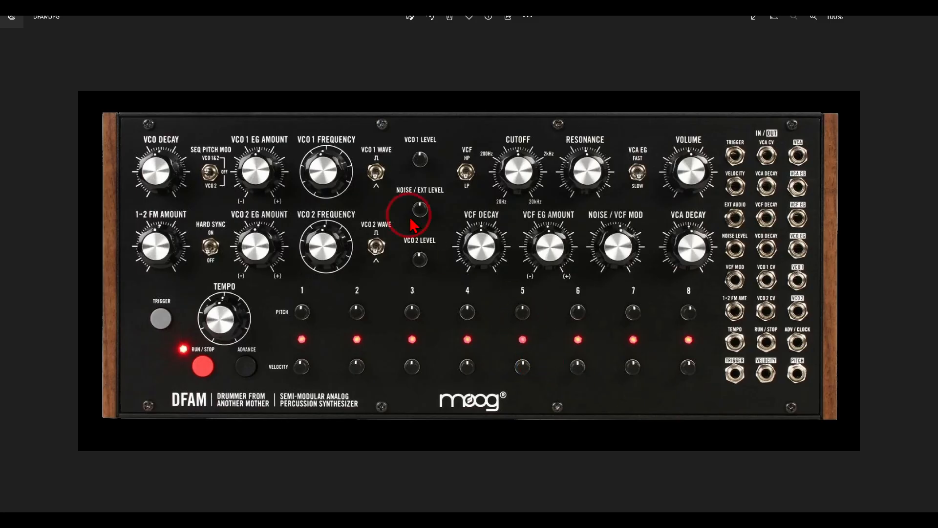
pyautogui.moveTo(299, 127)
pyautogui.mouseDown()
pyautogui.moveTo(232, 122)
pyautogui.moveTo(205, 220)
pyautogui.moveTo(247, 288)
pyautogui.moveTo(311, 226)
pyautogui.moveTo(302, 125)
pyautogui.mouseUp()
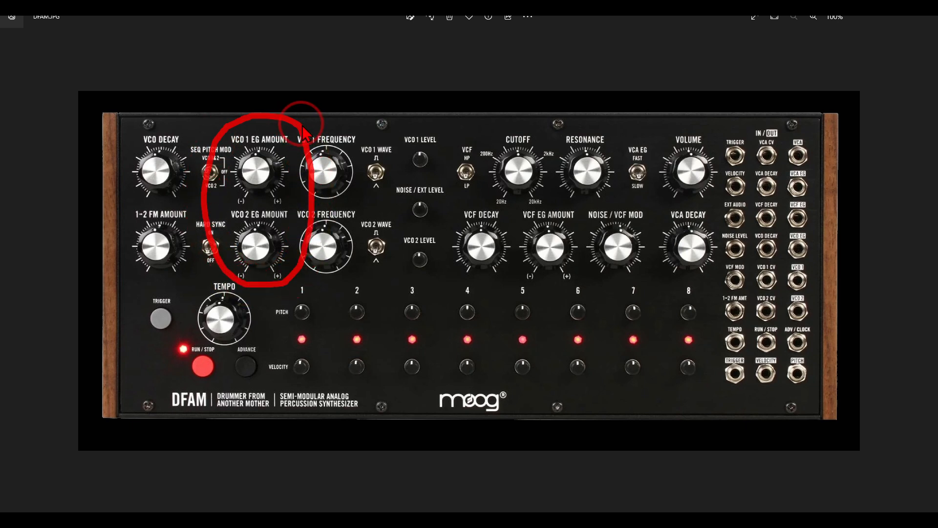
pyautogui.press('Escape')
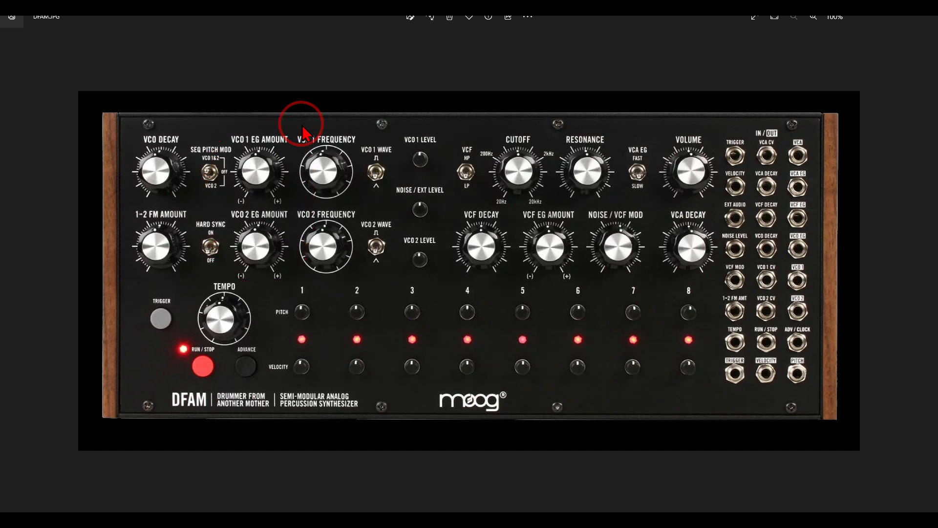
pyautogui.click(536, 517)
# Place the duplicated AD before VCO-1 and connect its envelope output to the pitch inputs of VCO-1 and VCO-2
pyautogui.moveTo(493, 234); pyautogui.dragTo(565, 237)
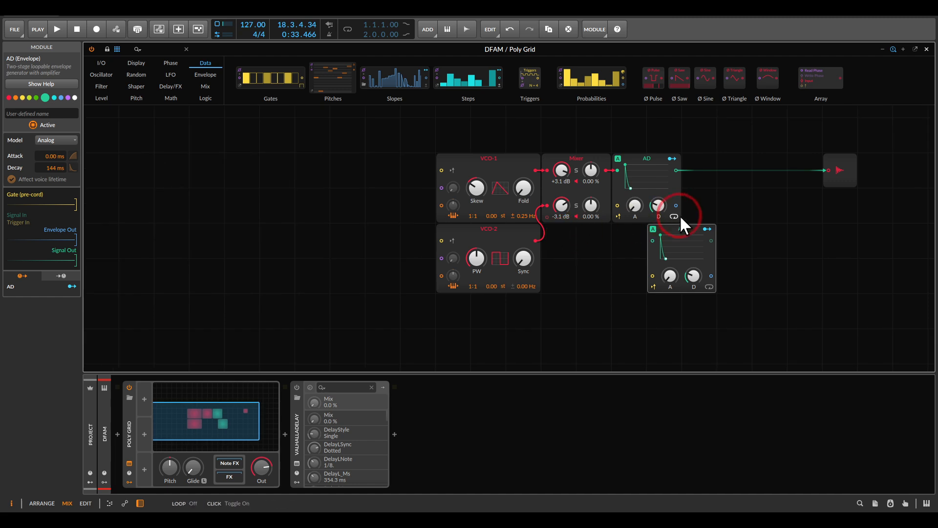
pyautogui.moveTo(654, 244); pyautogui.dragTo(337, 174)
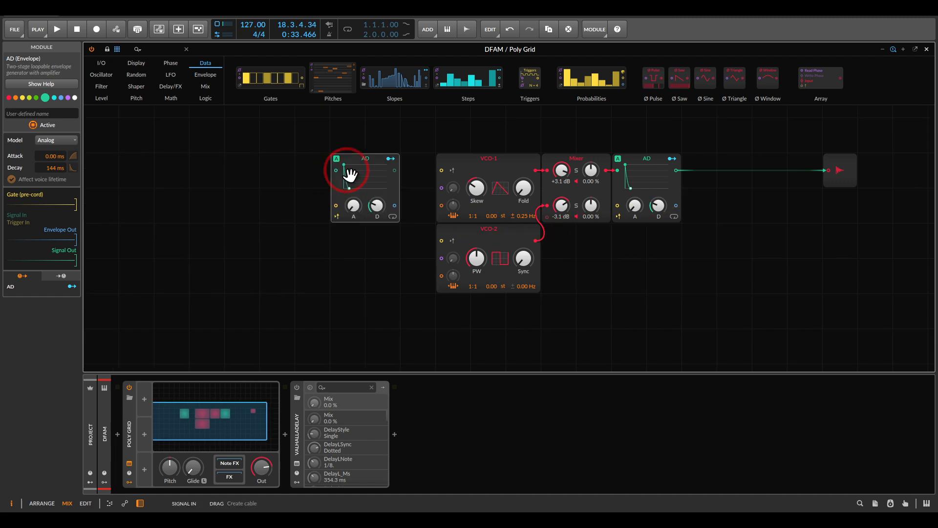
pyautogui.moveTo(394, 205); pyautogui.dragTo(441, 205)
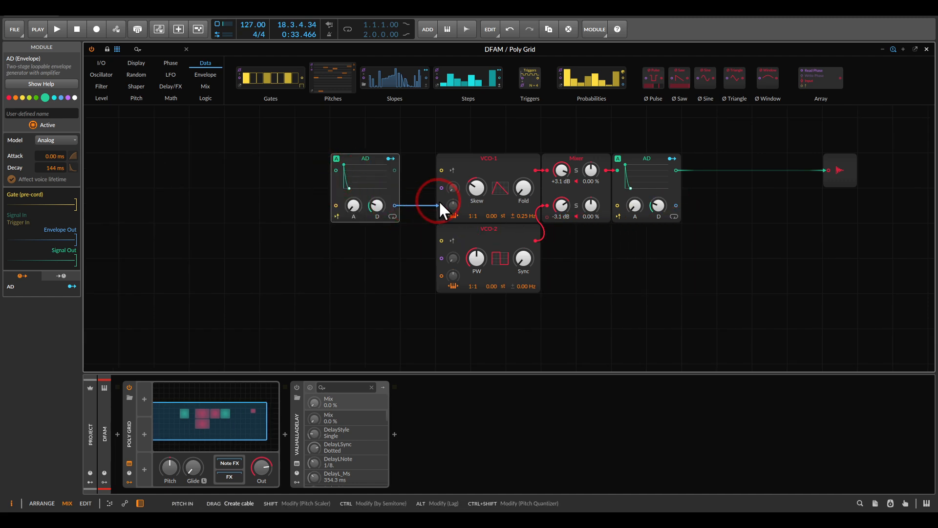
pyautogui.moveTo(441, 275); pyautogui.dragTo(395, 206)
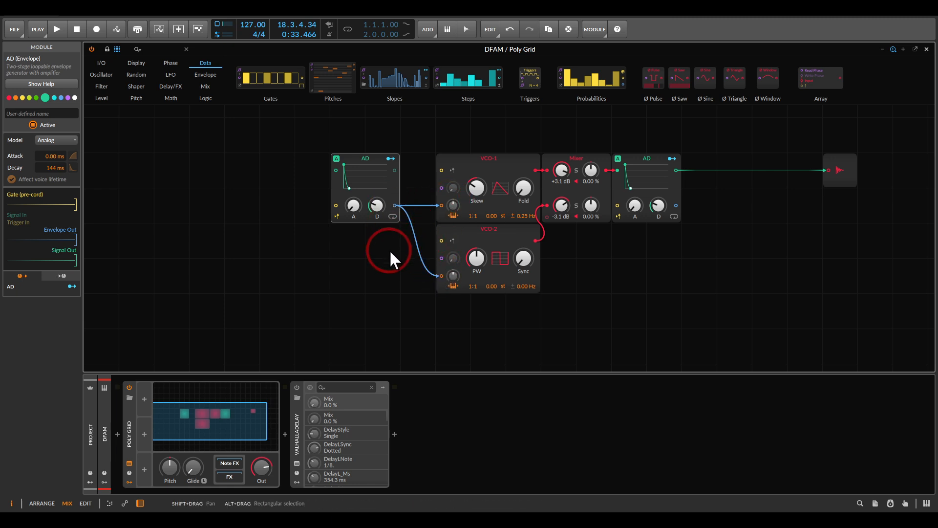
# Start playback and raise the pitch modulation amounts of VCO-1 and VCO-2 while adjusting the pitch envelope's decay
pyautogui.press('space')
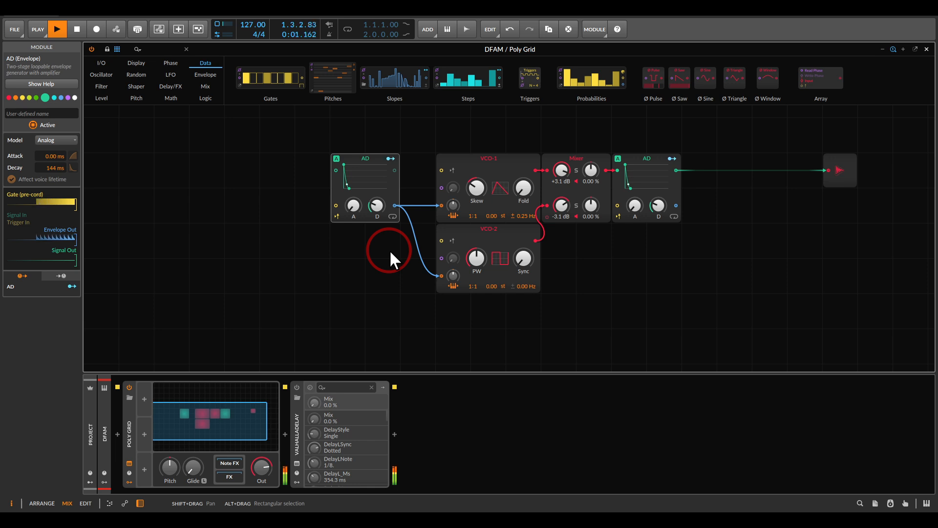
pyautogui.moveTo(453, 206); pyautogui.dragTo(452, 204)
pyautogui.moveTo(454, 275); pyautogui.dragTo(450, 280)
pyautogui.moveTo(454, 206); pyautogui.dragTo(453, 205)
pyautogui.moveTo(379, 204); pyautogui.dragTo(380, 205)
pyautogui.moveTo(450, 206); pyautogui.dragTo(453, 205)
pyautogui.moveTo(453, 276); pyautogui.dragTo(452, 275)
# Adjust the output AD's decay and set the frequency ratio of VCO-1 and VCO-2 to 1:2
pyautogui.moveTo(658, 205); pyautogui.dragTo(658, 207)
pyautogui.moveTo(476, 215); pyautogui.dragTo(477, 210)
pyautogui.moveTo(473, 286); pyautogui.dragTo(479, 285)
# Set the output AD's decay to 320 ms and the pitch AD's decay to 48.2 ms, and stop playback
pyautogui.moveTo(653, 211); pyautogui.dragTo(657, 204)
pyautogui.moveTo(377, 206); pyautogui.dragTo(377, 202)
pyautogui.press('space')
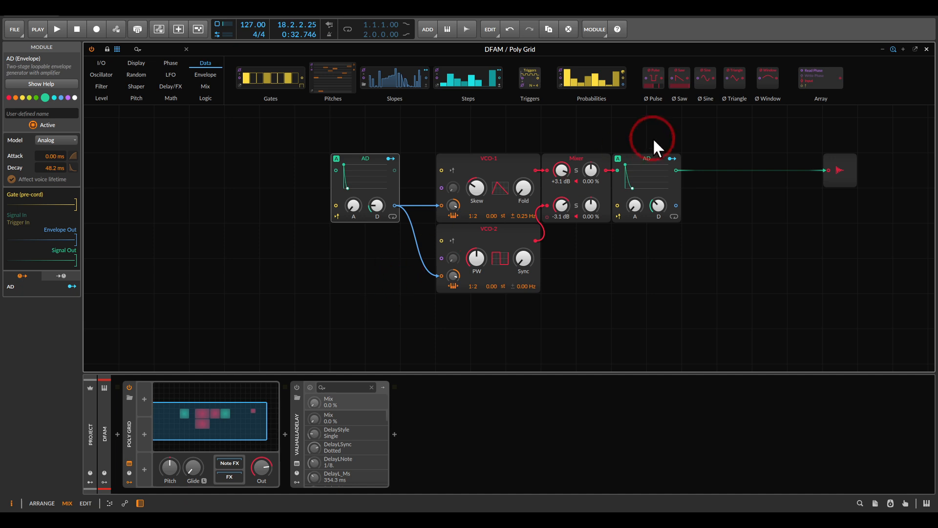
# Rename the AD before the output as Amplitude EG and the AD feeding the oscillators as Pitch Mod EG
pyautogui.click(645, 159)
pyautogui.click(38, 114)
pyautogui.write('Amplitude EG')
pyautogui.click(366, 161)
pyautogui.click(71, 114)
pyautogui.write('Pitch Mod EG')
pyautogui.press('Return')
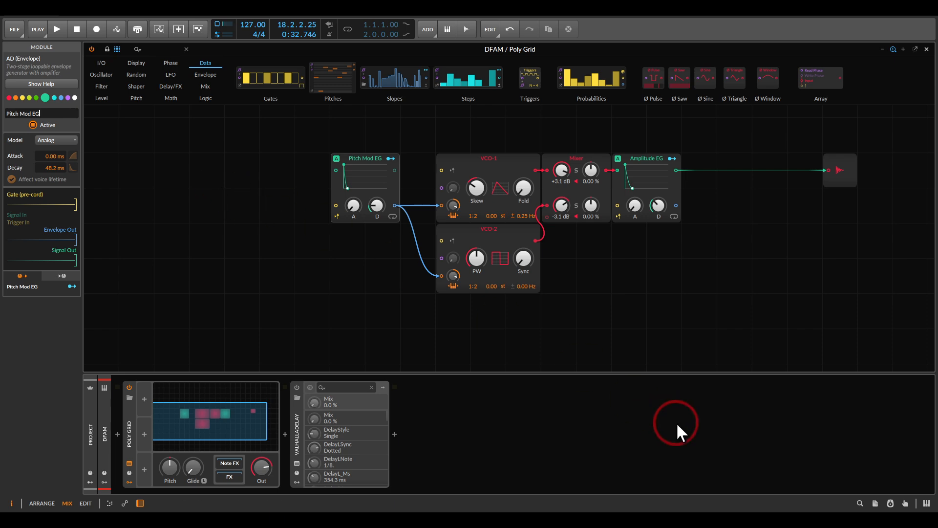
# Switch to the DFAM reference image and examine the VCF mode switch, Resonance knob and other filter controls
pyautogui.click(782, 520)
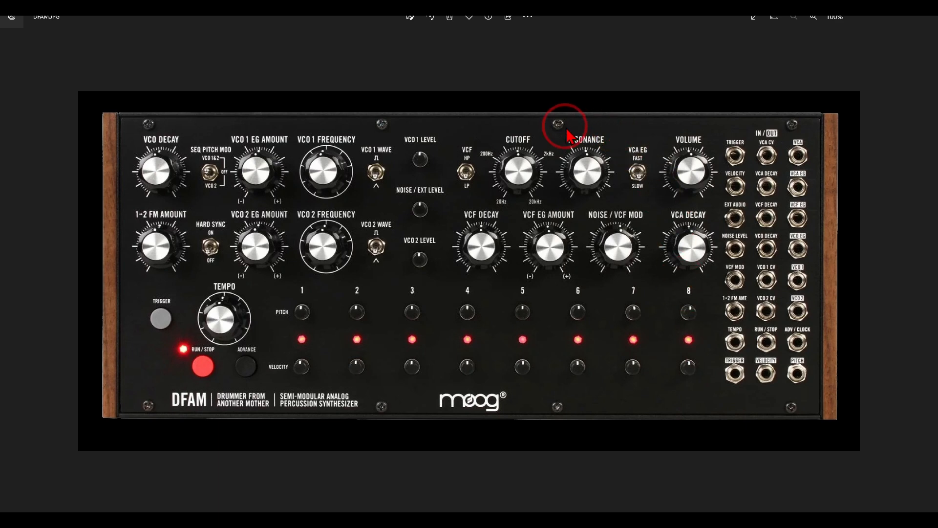
pyautogui.moveTo(481, 153)
pyautogui.mouseDown()
pyautogui.moveTo(443, 169)
pyautogui.moveTo(498, 191)
pyautogui.moveTo(489, 146)
pyautogui.mouseUp()
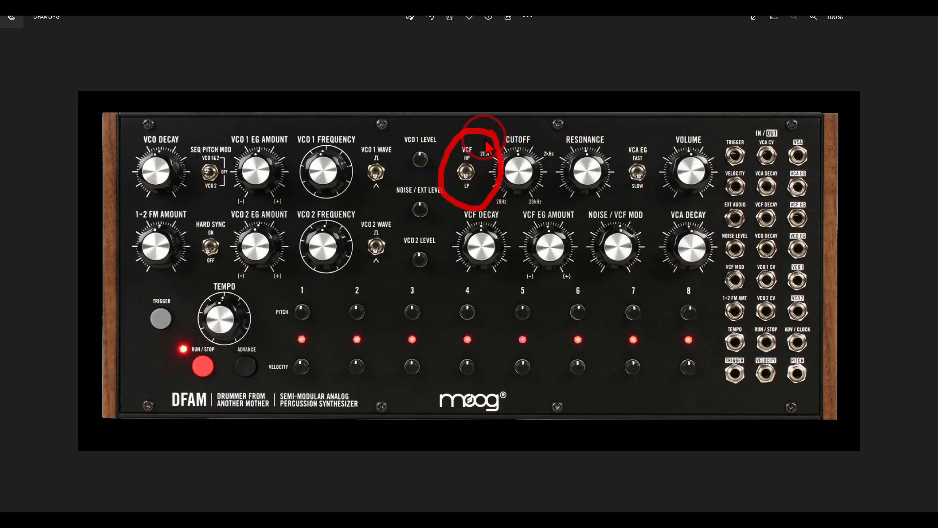
pyautogui.moveTo(609, 125)
pyautogui.mouseDown()
pyautogui.moveTo(543, 169)
pyautogui.moveTo(603, 132)
pyautogui.mouseUp()
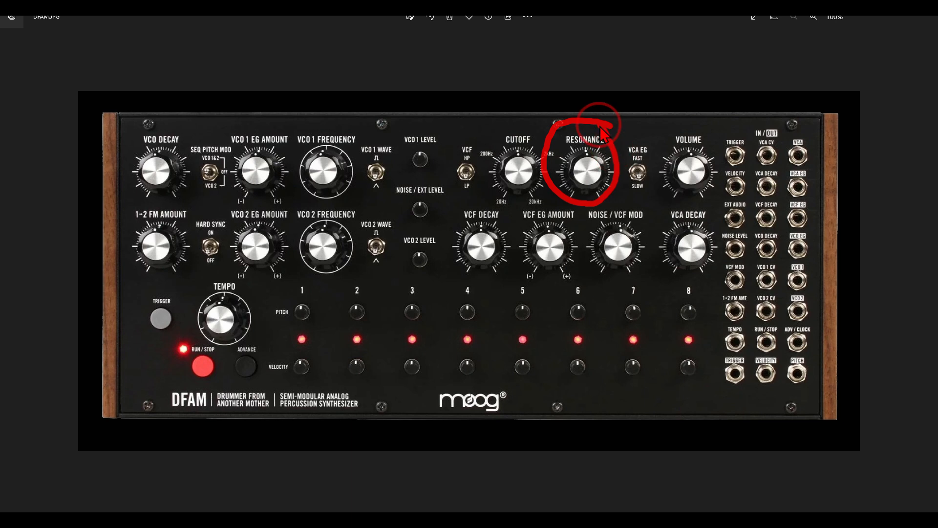
pyautogui.moveTo(503, 198)
pyautogui.mouseDown()
pyautogui.moveTo(443, 252)
pyautogui.moveTo(536, 230)
pyautogui.moveTo(522, 209)
pyautogui.mouseUp()
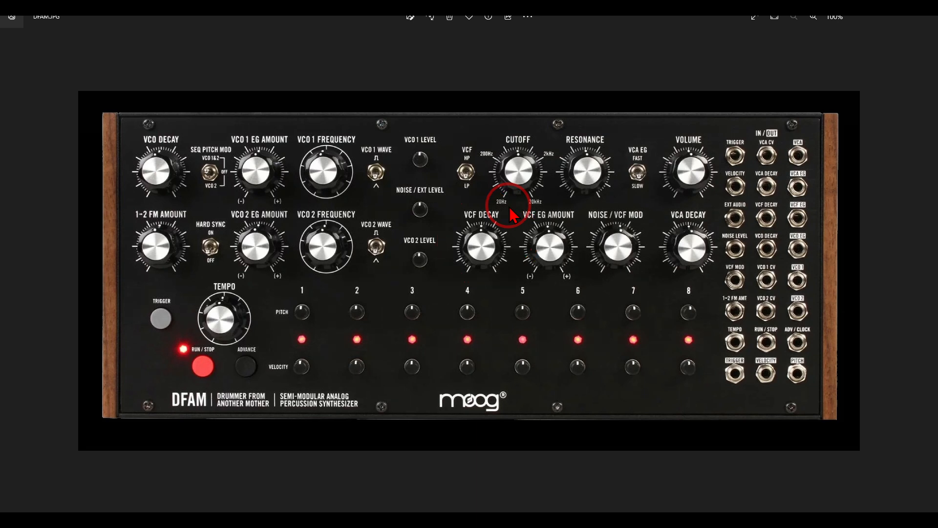
# Back in the Poly Grid, insert a Low-pass MG filter between the Mixer and a shifted Amplitude EG, with its keyboard tracking at zero
pyautogui.click(569, 522)
pyautogui.moveTo(602, 245); pyautogui.dragTo(597, 179)
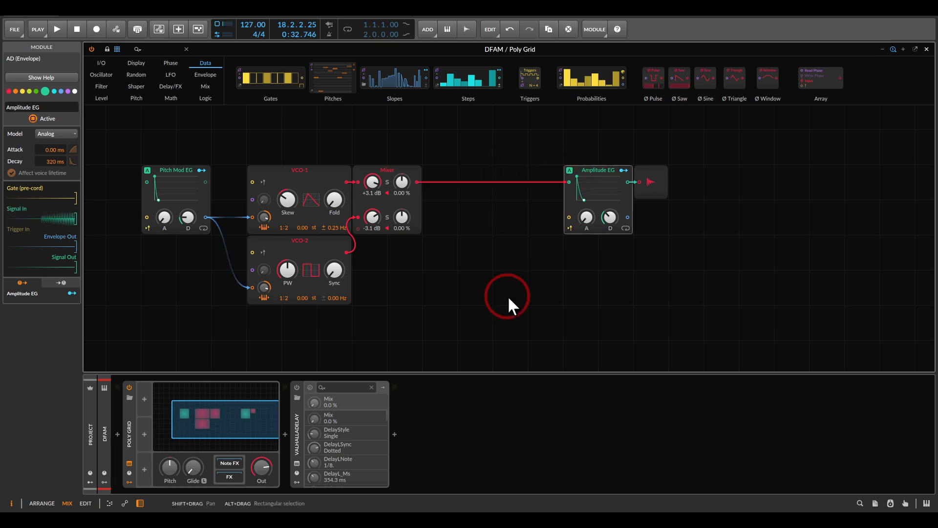
pyautogui.rightClick(464, 278)
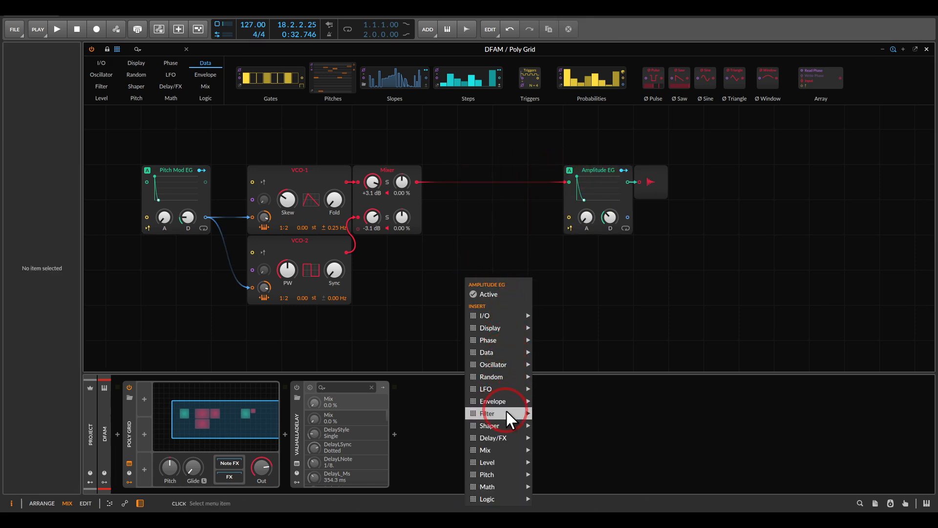
pyautogui.moveTo(506, 411)
pyautogui.click(570, 424)
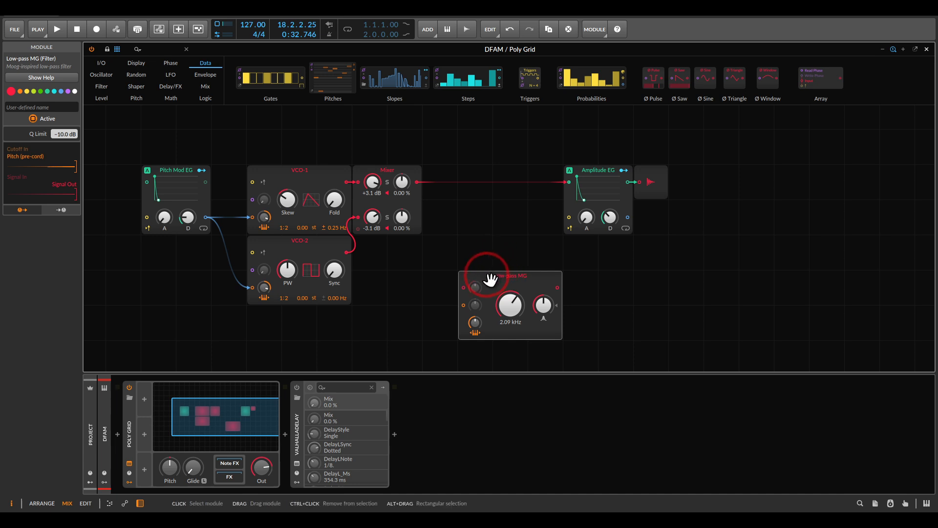
pyautogui.moveTo(487, 271); pyautogui.dragTo(418, 184)
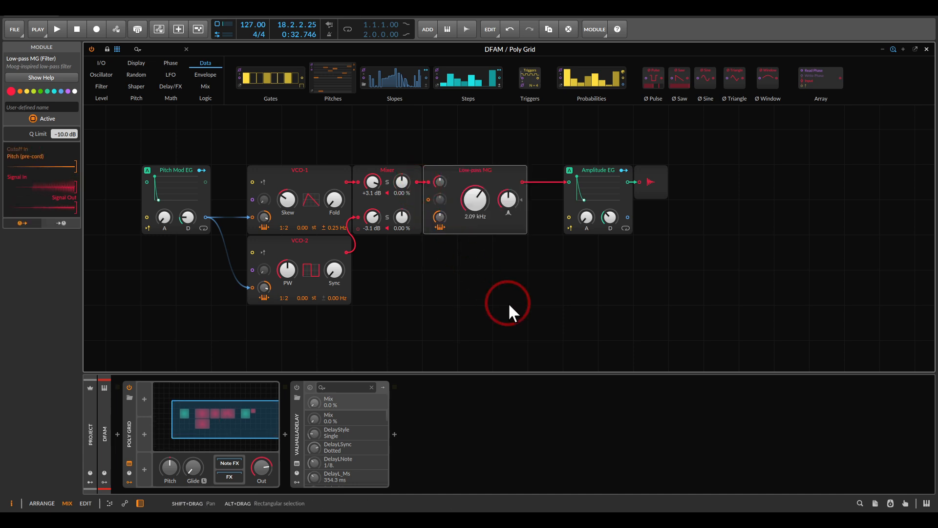
pyautogui.moveTo(440, 217); pyautogui.dragTo(440, 226)
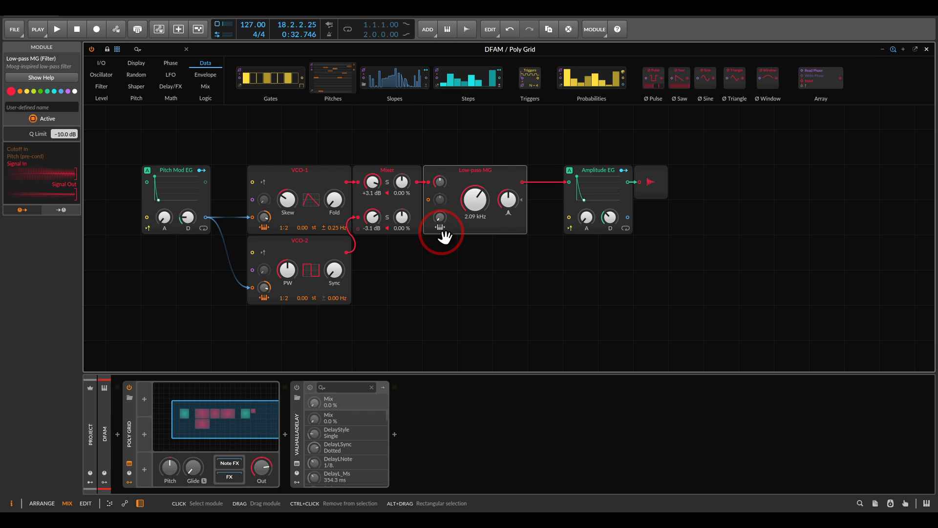
# Duplicate the Amplitude EG, remove the copy's signal input cable and rename the copy as Filter EG
pyautogui.click(595, 172)
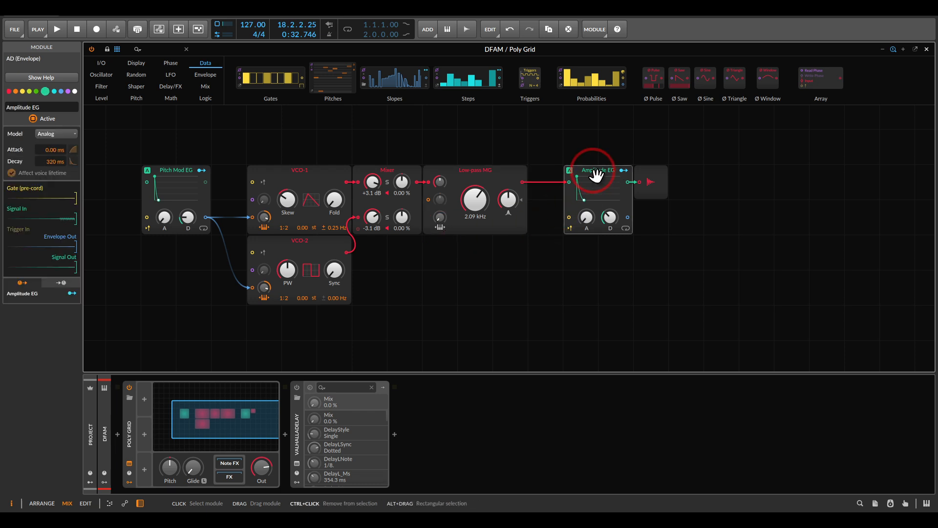
pyautogui.hotkey('ctrl', 'd')
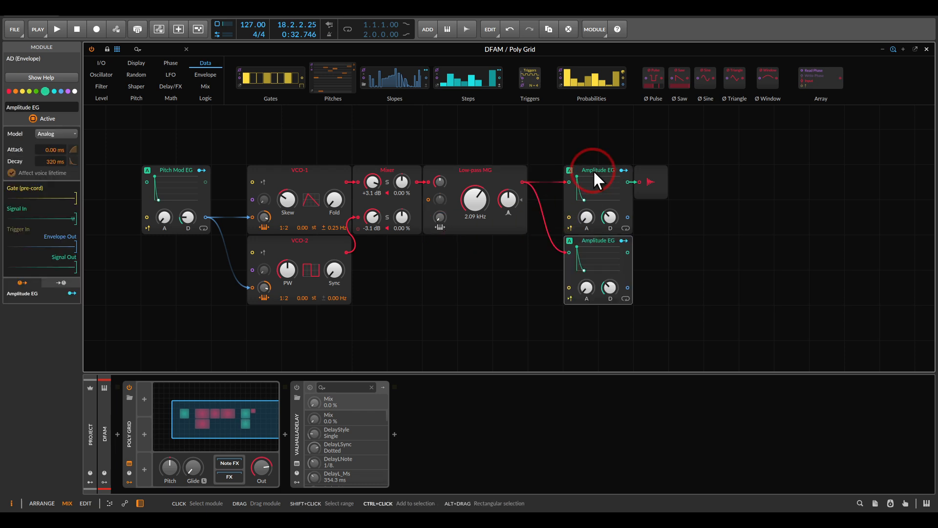
pyautogui.click(569, 252)
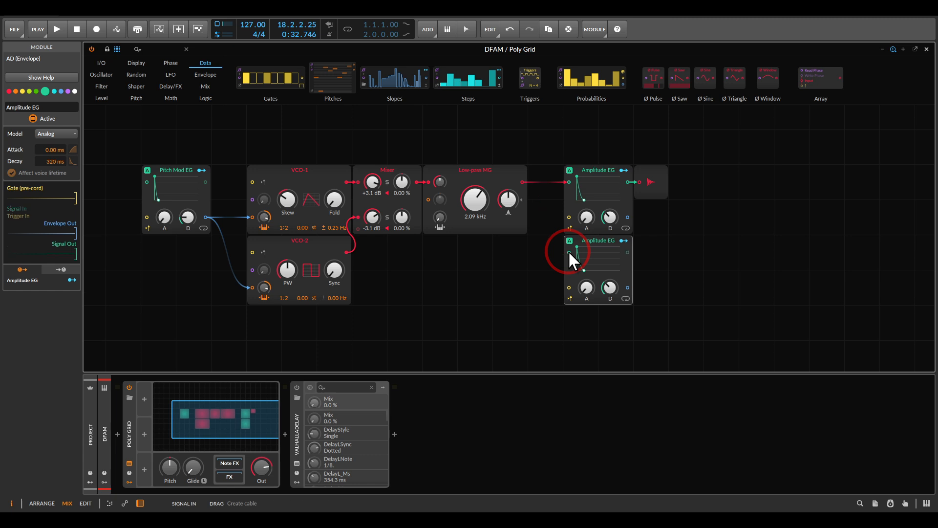
pyautogui.doubleClick(22, 107)
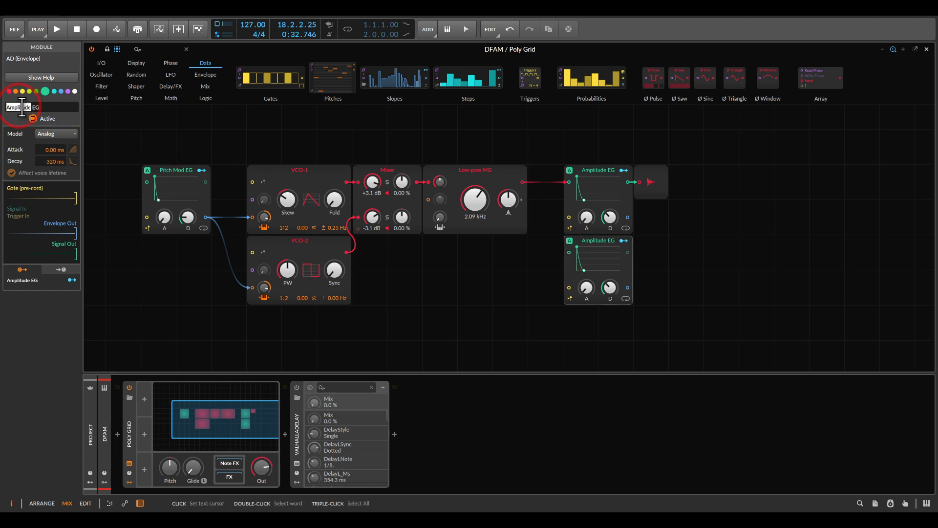
pyautogui.write('Filter')
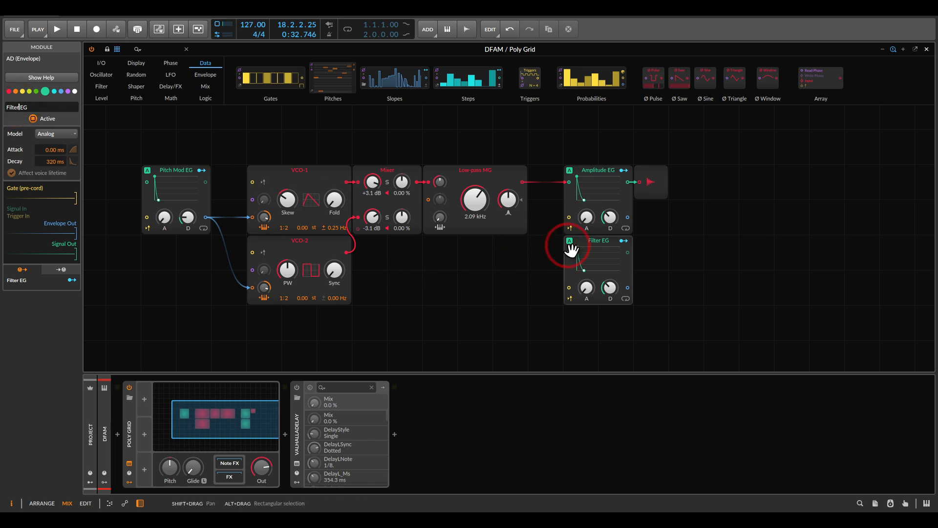
# Place the Filter EG below the Mixer, connect its envelope output to the Low-pass MG's cutoff input, and start playback
pyautogui.moveTo(593, 241); pyautogui.dragTo(427, 200)
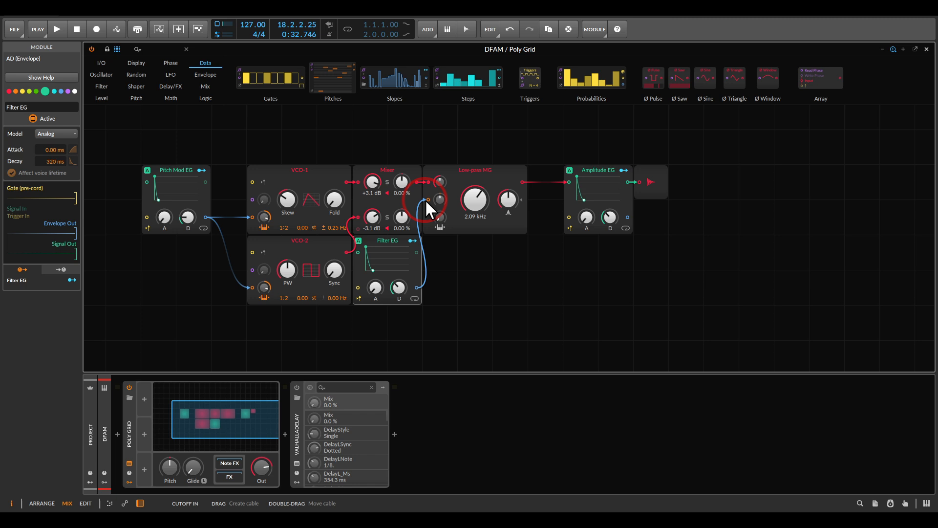
pyautogui.press('space')
# Lower the Low-pass MG's cutoff frequency and set its resonance to 0.00 %
pyautogui.moveTo(465, 211); pyautogui.dragTo(466, 166)
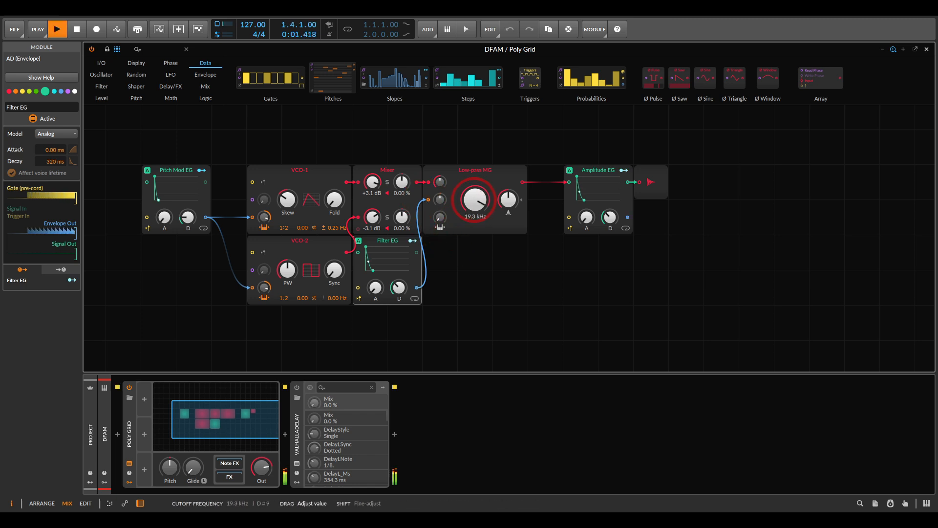
pyautogui.moveTo(475, 199); pyautogui.dragTo(507, 238)
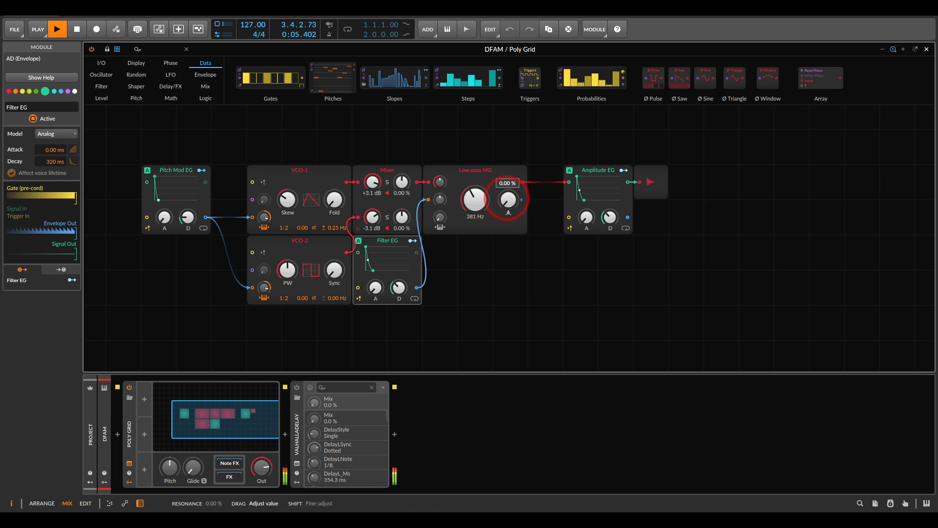
pyautogui.moveTo(506, 197); pyautogui.dragTo(507, 234)
pyautogui.moveTo(478, 205); pyautogui.dragTo(478, 230)
# Raise the Low-pass MG's cutoff modulation, set the Filter EG decay to 255 ms and the cutoff to 107 Hz, and stop playback
pyautogui.click(389, 266)
pyautogui.moveTo(440, 200); pyautogui.dragTo(439, 198)
pyautogui.moveTo(404, 293); pyautogui.dragTo(411, 293)
pyautogui.moveTo(482, 210)
pyautogui.mouseDown()
pyautogui.moveTo(481, 189)
pyautogui.moveTo(481, 212)
pyautogui.mouseUp()
pyautogui.press('space')
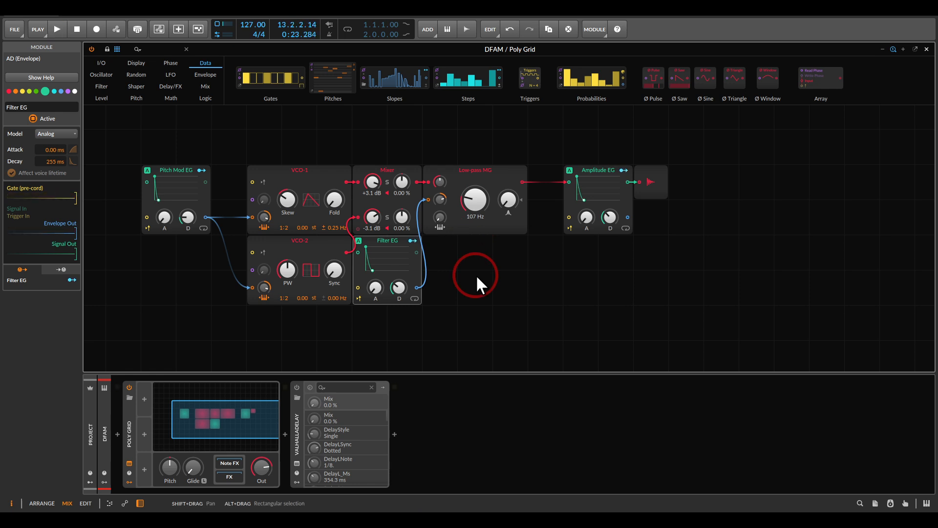
# Switch to the DFAM reference image and examine the Noise / VCF Mod control
pyautogui.click(784, 521)
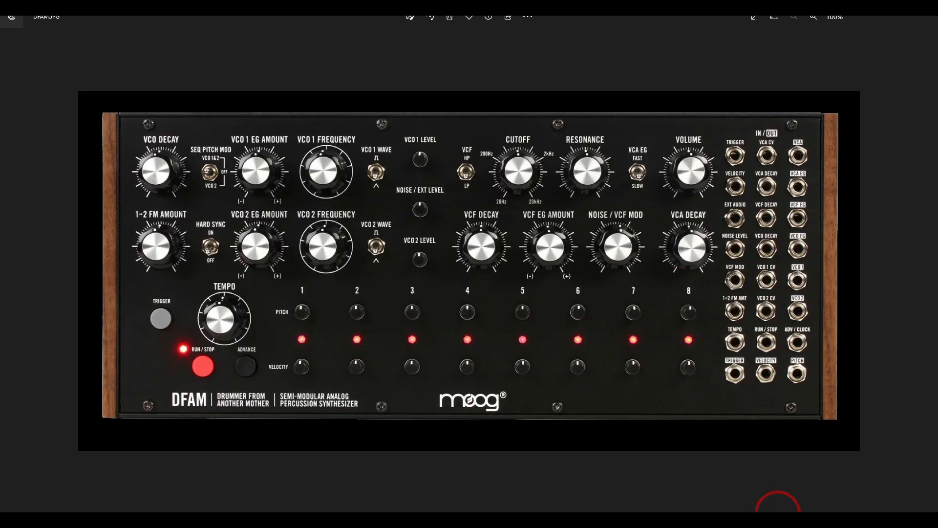
pyautogui.moveTo(450, 180)
pyautogui.mouseDown()
pyautogui.moveTo(393, 179)
pyautogui.moveTo(417, 227)
pyautogui.moveTo(457, 200)
pyautogui.mouseUp()
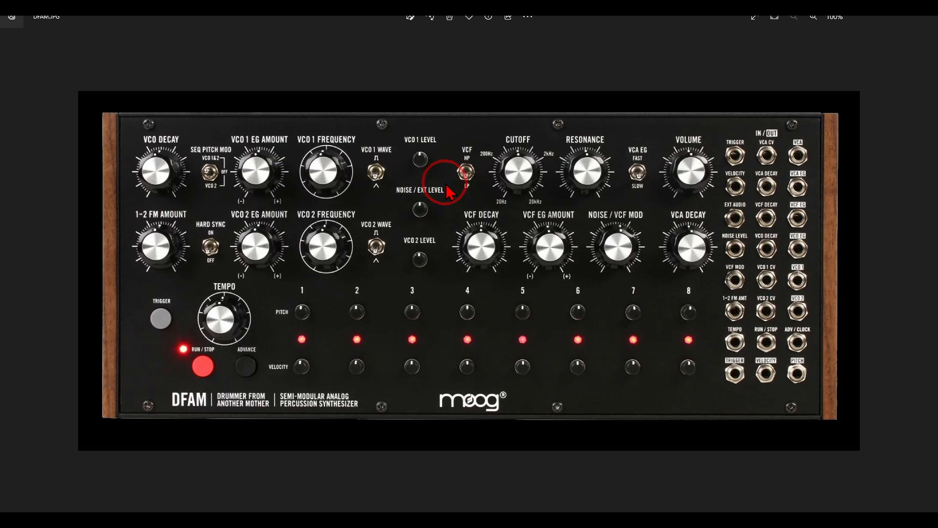
pyautogui.moveTo(658, 208)
pyautogui.mouseDown()
pyautogui.moveTo(614, 185)
pyautogui.moveTo(568, 235)
pyautogui.moveTo(617, 292)
pyautogui.moveTo(663, 239)
pyautogui.moveTo(658, 208)
pyautogui.mouseUp()
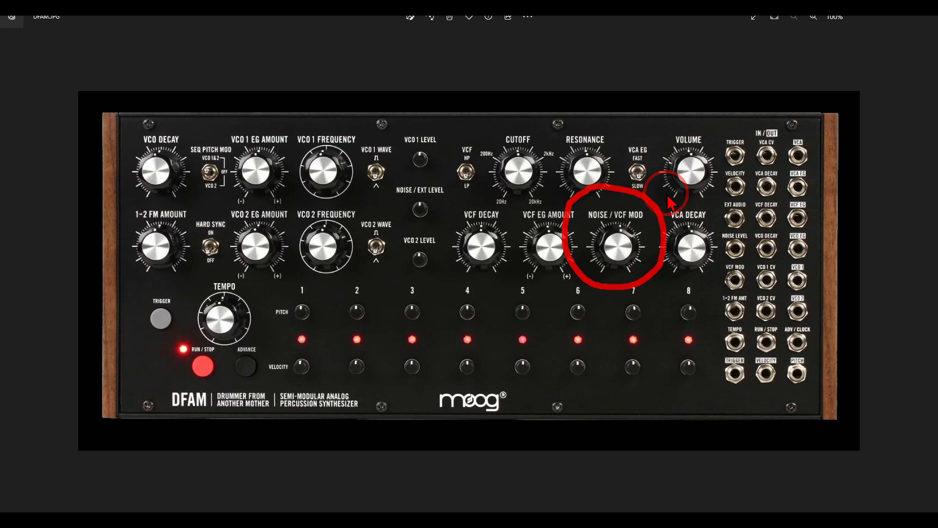
pyautogui.press('Escape')
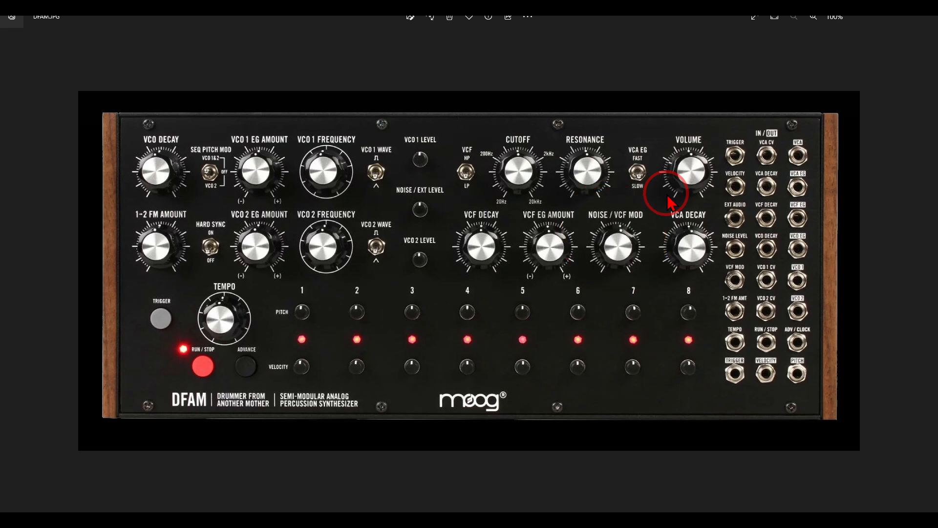
# Return to the Poly Grid and insert a Noise module below VCO-2
pyautogui.click(580, 520)
pyautogui.moveTo(468, 333); pyautogui.dragTo(614, 234)
pyautogui.rightClick(434, 236)
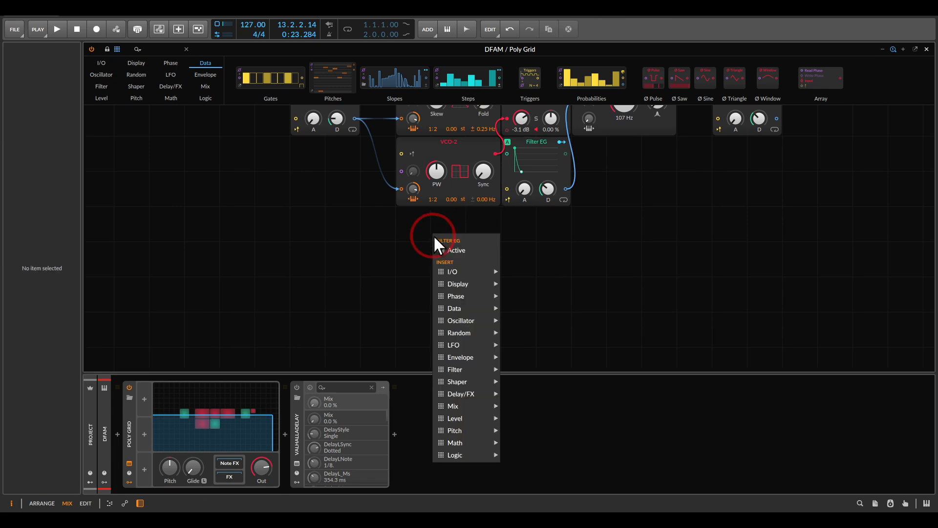
pyautogui.moveTo(485, 334)
pyautogui.click(518, 329)
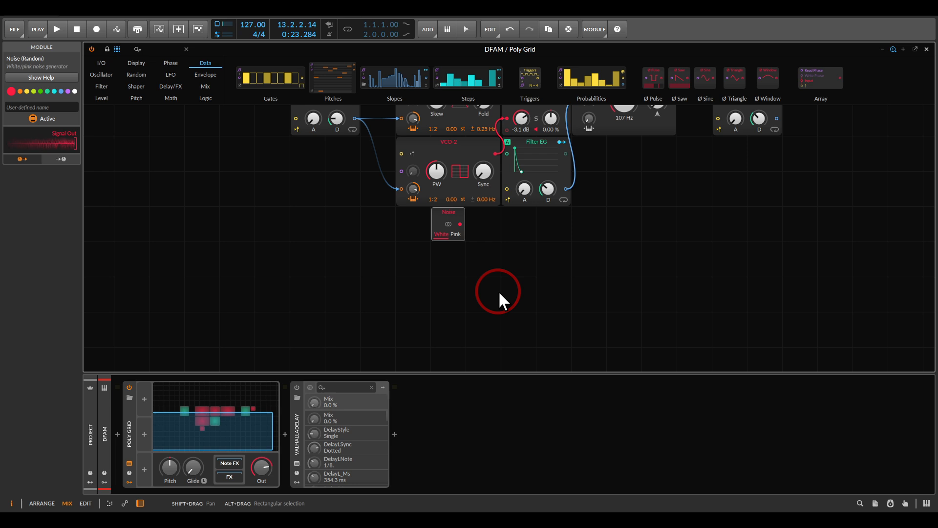
# Move the Filter EG below the Noise module and connect the Noise output to a third channel of the oscillator Mixer
pyautogui.moveTo(568, 234); pyautogui.dragTo(515, 331)
pyautogui.moveTo(580, 284); pyautogui.dragTo(570, 155)
pyautogui.moveTo(516, 114); pyautogui.dragTo(439, 229)
pyautogui.moveTo(513, 198); pyautogui.dragTo(514, 245)
pyautogui.moveTo(413, 275); pyautogui.dragTo(460, 181)
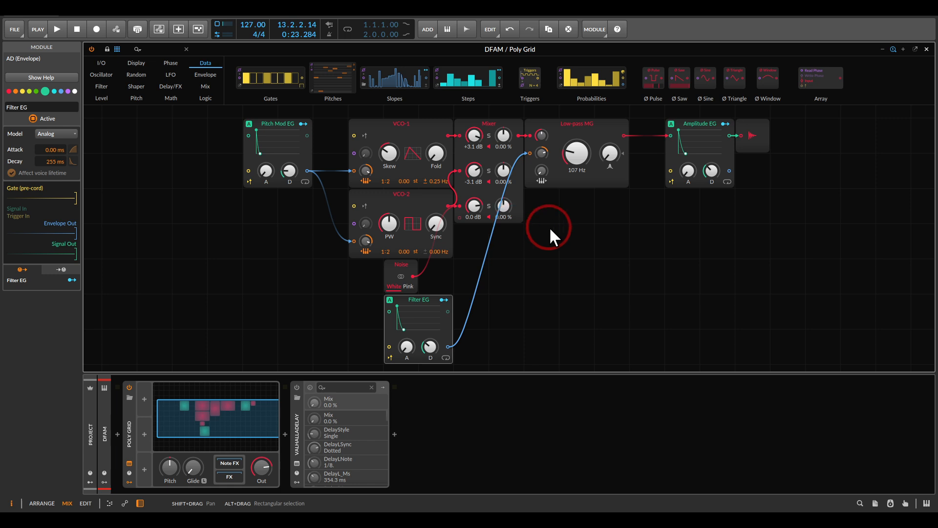
# Play the pattern with the Mixer's noise channel soloed, raise the Low-pass MG's cutoff to 143 Hz, and end the solo and playback
pyautogui.press('space')
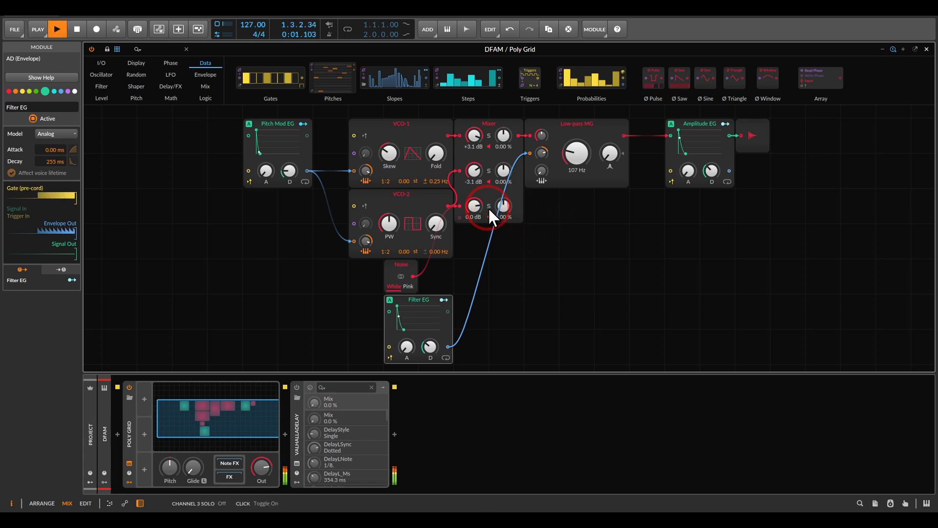
pyautogui.click(488, 206)
pyautogui.moveTo(571, 161)
pyautogui.mouseDown()
pyautogui.moveTo(572, 138)
pyautogui.moveTo(574, 159)
pyautogui.mouseUp()
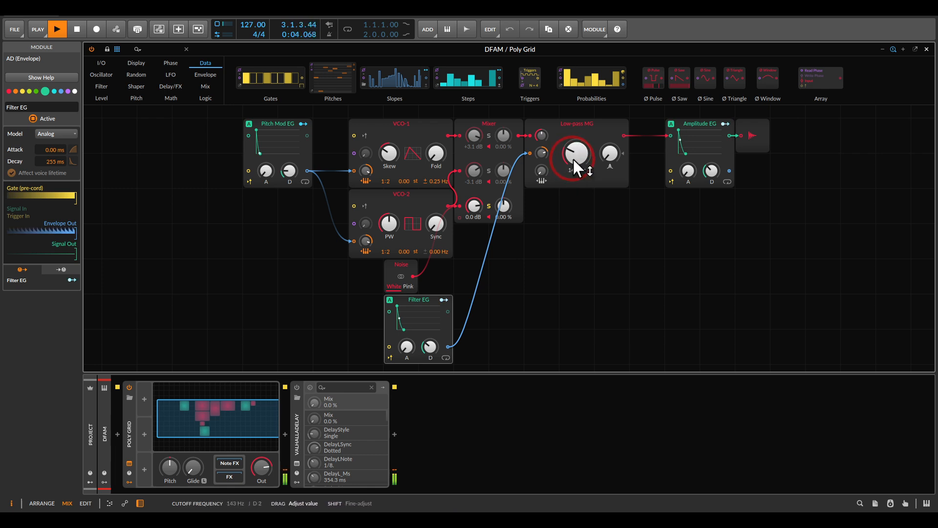
pyautogui.click(488, 207)
pyautogui.click(523, 250)
pyautogui.press('space')
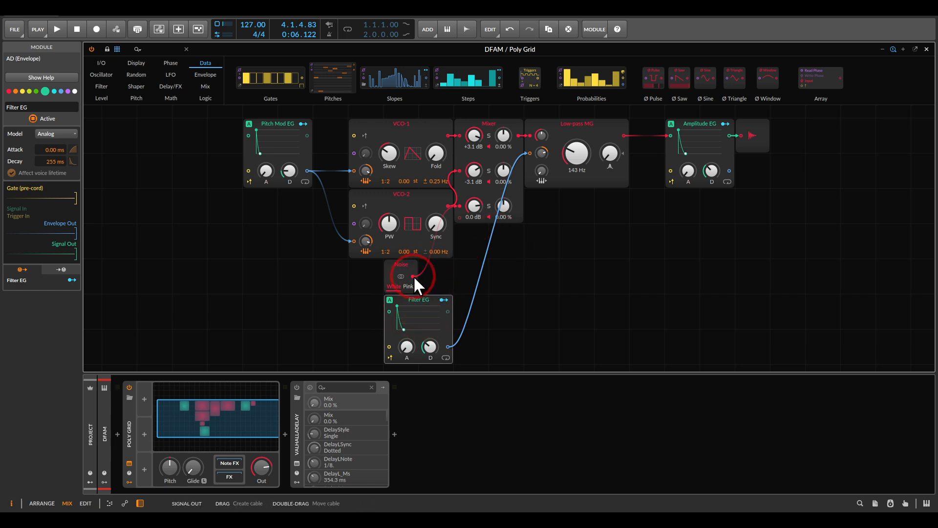
# Combine the Noise and Filter EG signals with an Add module feeding the cutoff modulation input, and replace that module with a Mixer
pyautogui.moveTo(412, 275); pyautogui.dragTo(445, 277)
pyautogui.moveTo(533, 238); pyautogui.dragTo(532, 153)
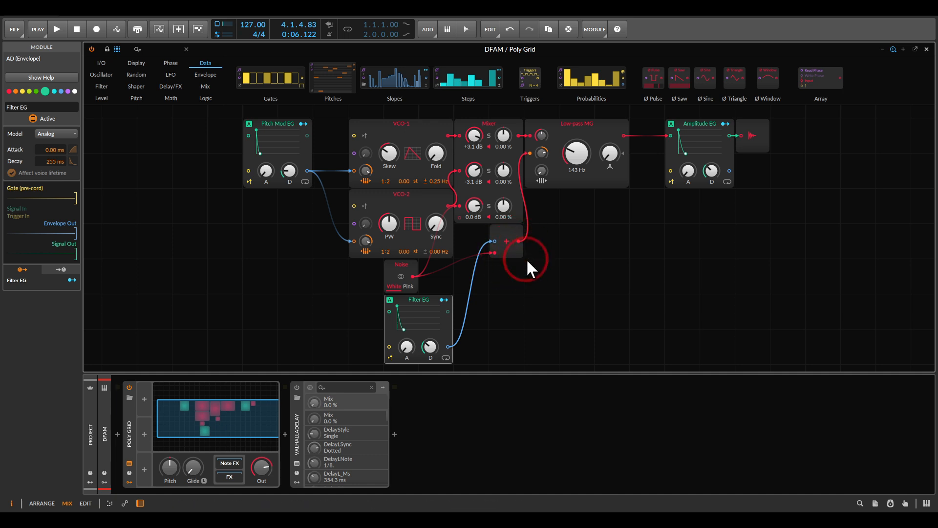
pyautogui.moveTo(517, 263); pyautogui.dragTo(519, 235)
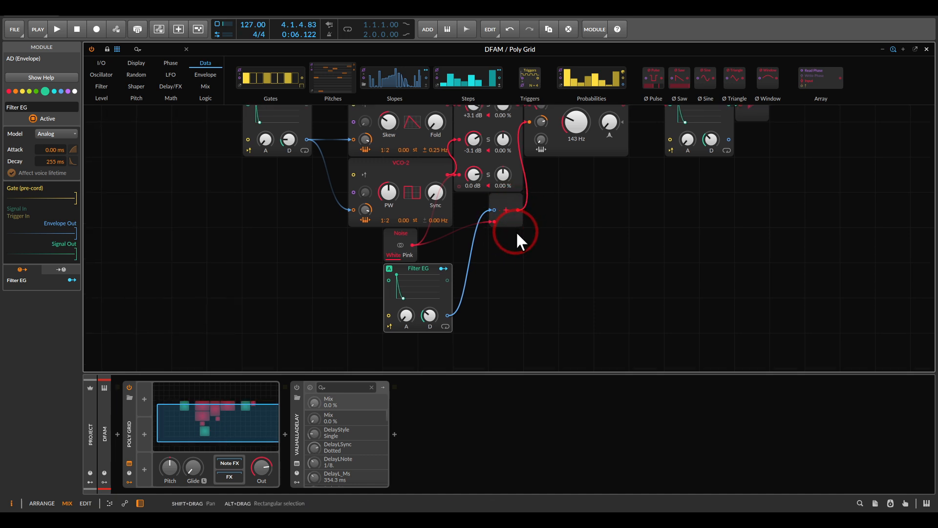
pyautogui.rightClick(503, 202)
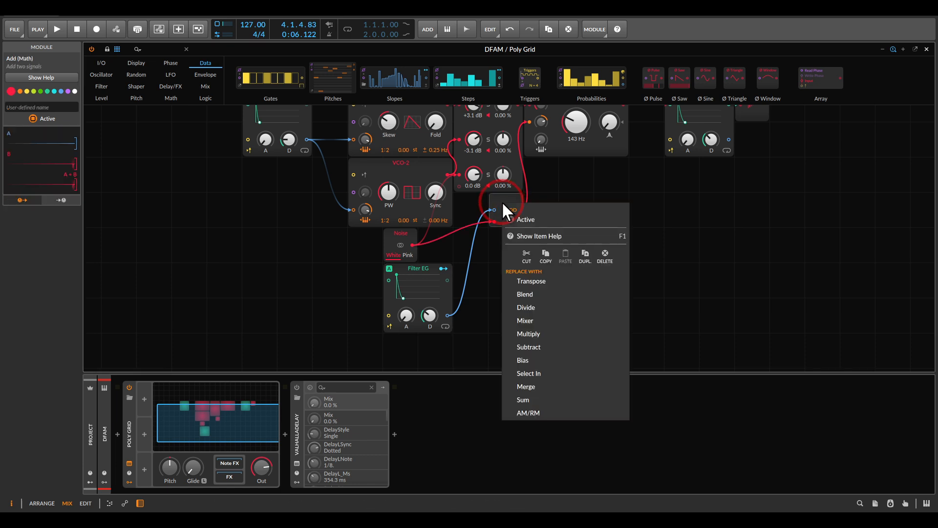
pyautogui.click(552, 318)
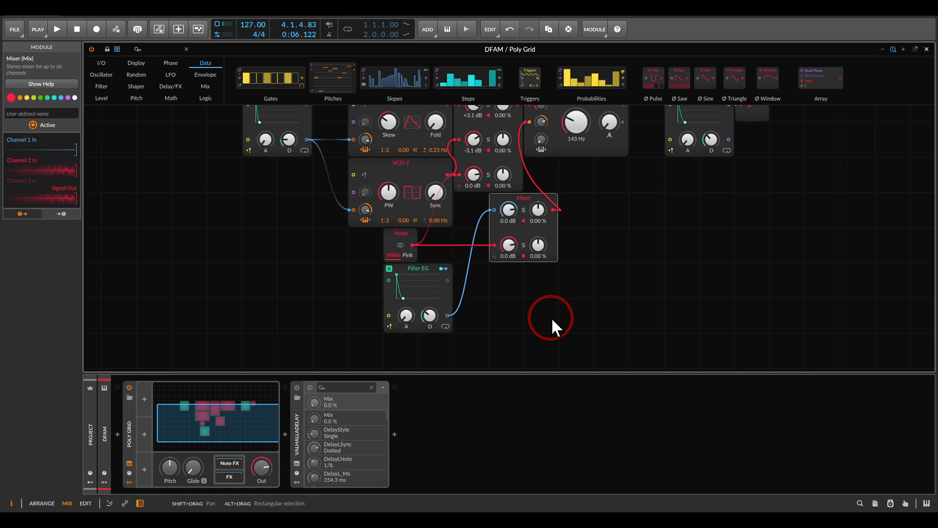
# Raise the Low-pass MG's cutoff modulation amount to its maximum
pyautogui.scroll(3, 572, 274)
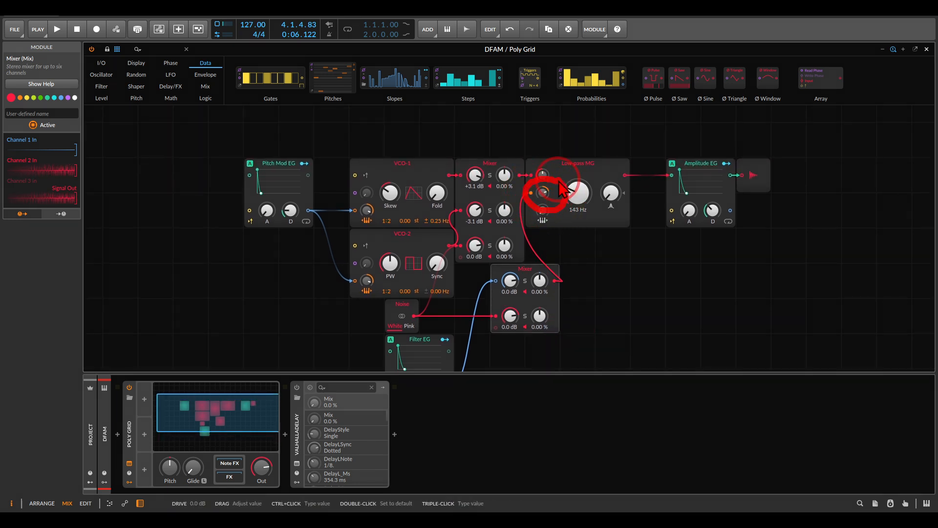
pyautogui.moveTo(556, 212)
pyautogui.mouseDown()
pyautogui.moveTo(546, 251)
pyautogui.moveTo(566, 249)
pyautogui.mouseUp()
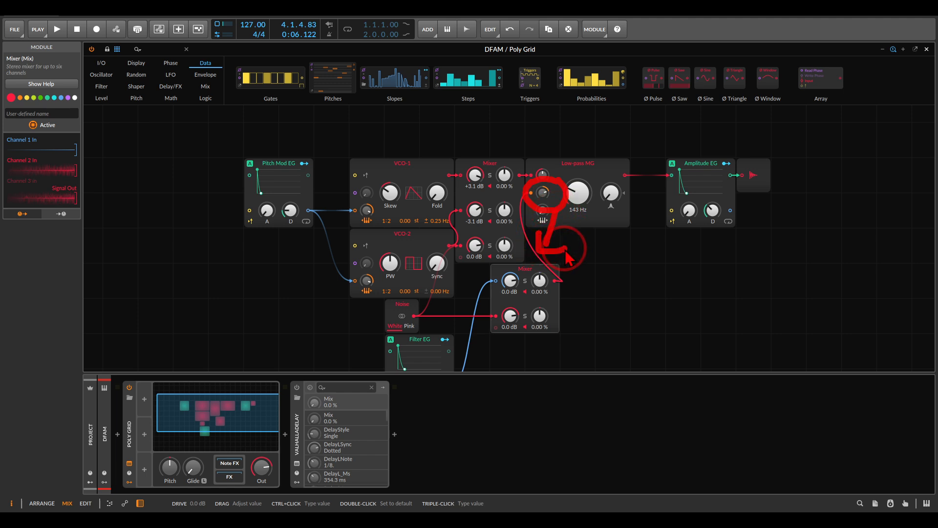
pyautogui.press('Escape')
pyautogui.moveTo(544, 195); pyautogui.dragTo(544, 147)
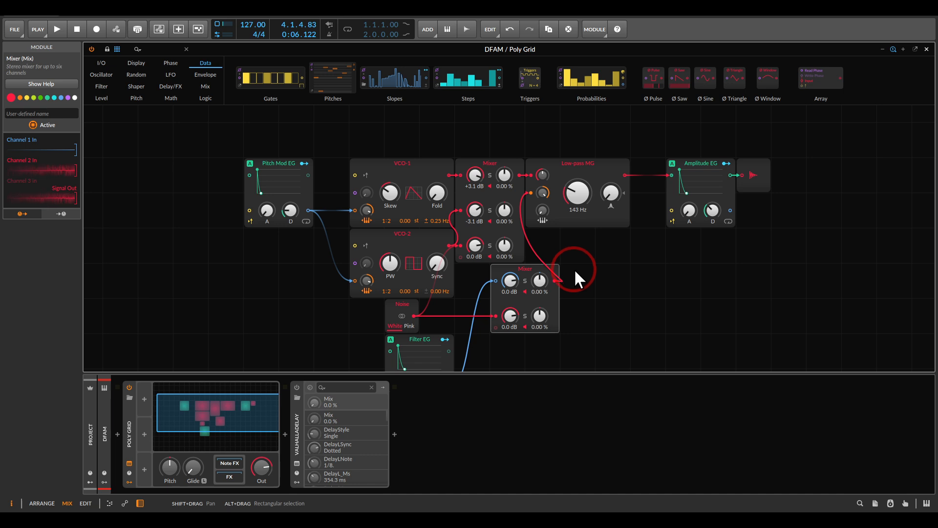
# Place the Noise module below the Filter EG and turn both channels of the modulation Mixer down to -Inf dB
pyautogui.moveTo(574, 268); pyautogui.dragTo(613, 199)
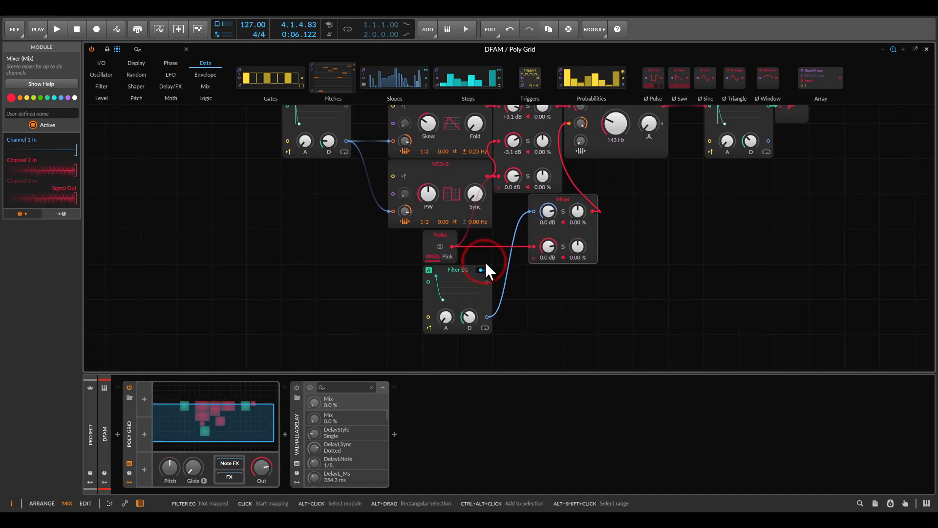
pyautogui.moveTo(441, 236)
pyautogui.mouseDown()
pyautogui.moveTo(391, 279)
pyautogui.moveTo(439, 260)
pyautogui.moveTo(437, 237)
pyautogui.mouseUp()
pyautogui.moveTo(411, 269); pyautogui.dragTo(475, 310)
pyautogui.moveTo(583, 293); pyautogui.dragTo(573, 304)
pyautogui.moveTo(538, 255); pyautogui.dragTo(538, 267)
pyautogui.moveTo(538, 221); pyautogui.dragTo(538, 233)
# During playback, set the modulation Mixer's Filter EG channel to -9.1 dB and its noise channel to -9.6 dB, and stop playback
pyautogui.press('space')
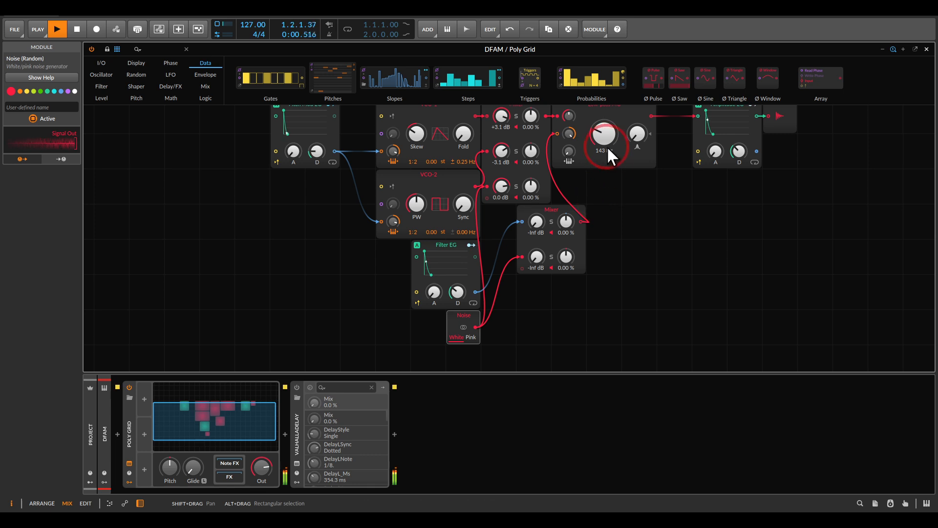
pyautogui.moveTo(540, 221); pyautogui.dragTo(540, 219)
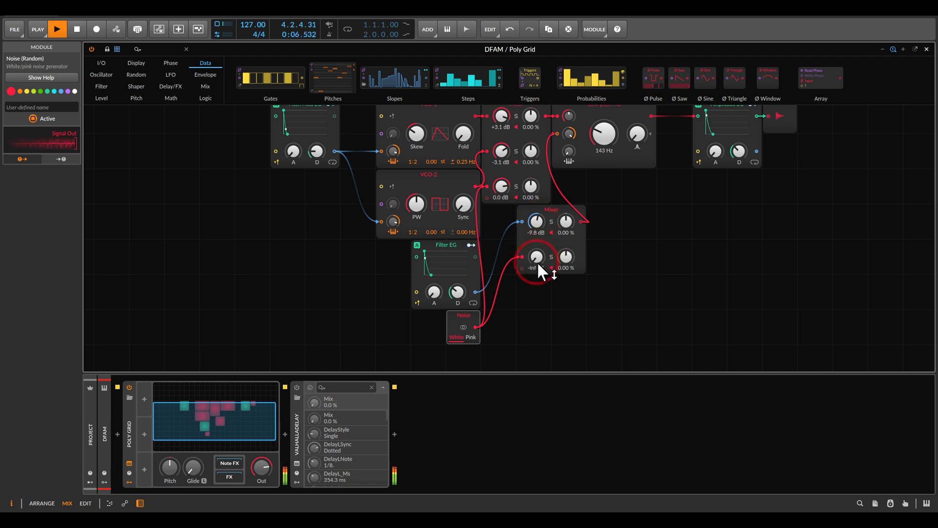
pyautogui.moveTo(543, 255); pyautogui.dragTo(536, 263)
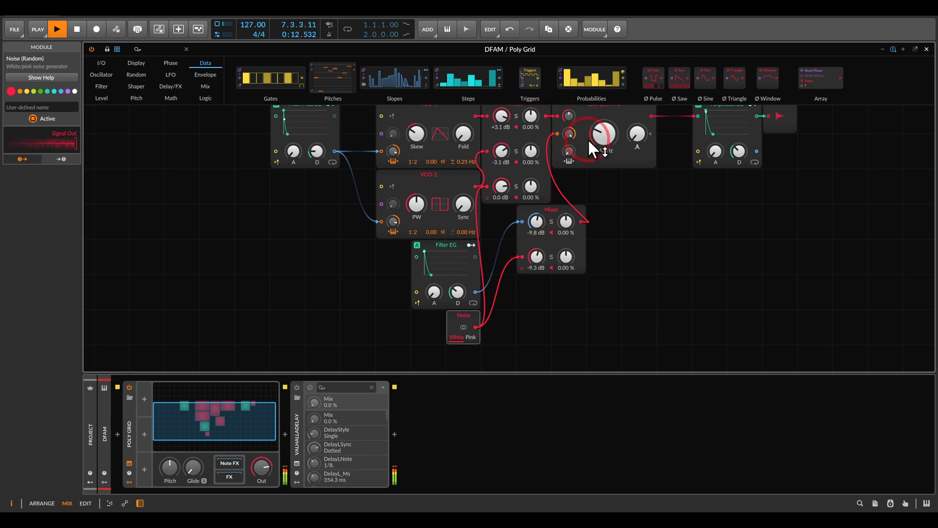
pyautogui.moveTo(538, 257); pyautogui.dragTo(538, 259)
pyautogui.moveTo(536, 224); pyautogui.dragTo(536, 215)
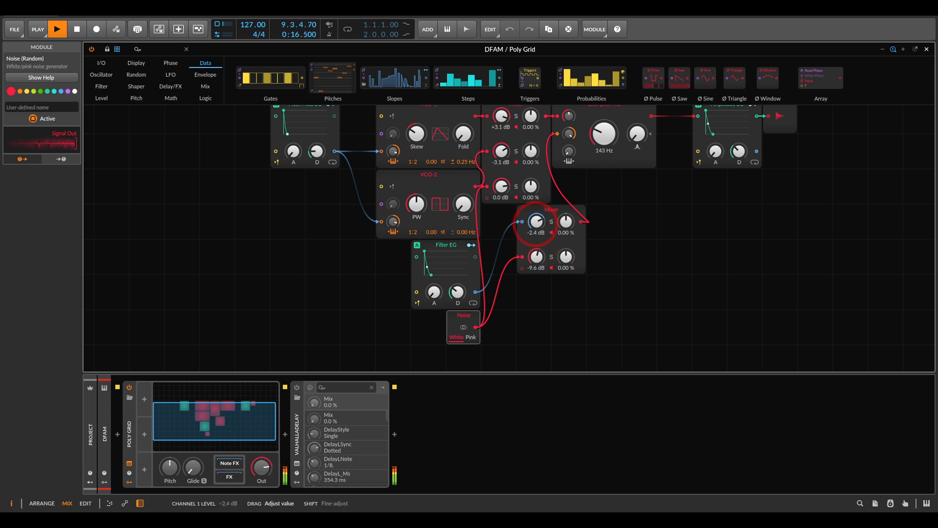
pyautogui.click(616, 269)
pyautogui.press('space')
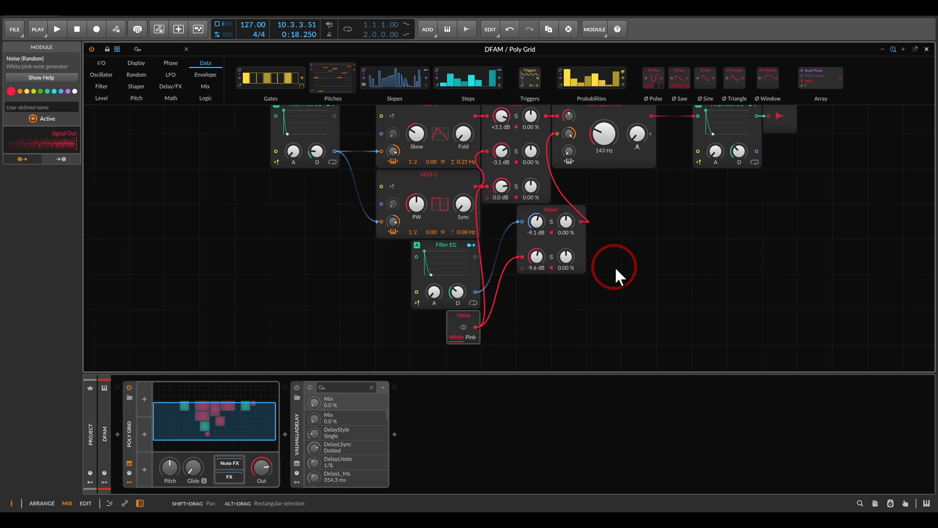
# Switch to the DFAM reference image and examine the sequencer's pitch and velocity knobs for step 1
pyautogui.click(781, 519)
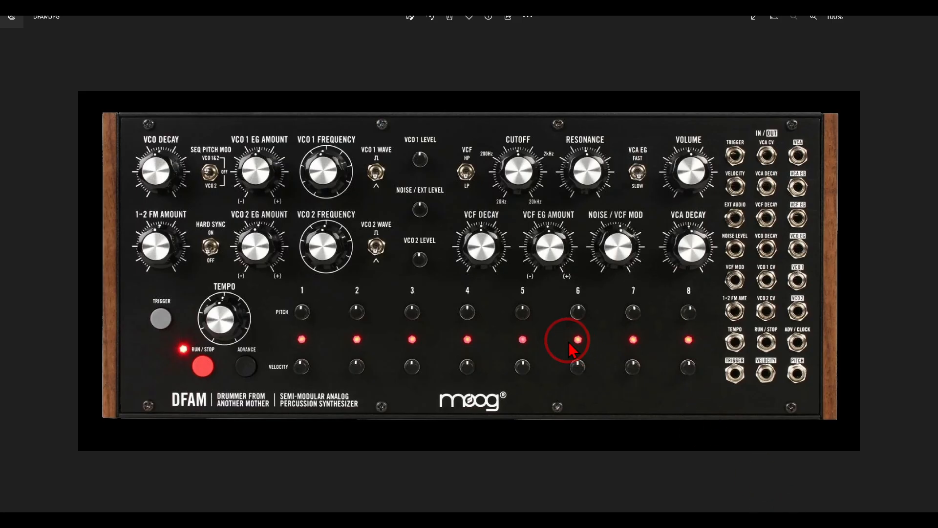
pyautogui.moveTo(320, 292)
pyautogui.mouseDown()
pyautogui.moveTo(281, 327)
pyautogui.moveTo(322, 305)
pyautogui.mouseUp()
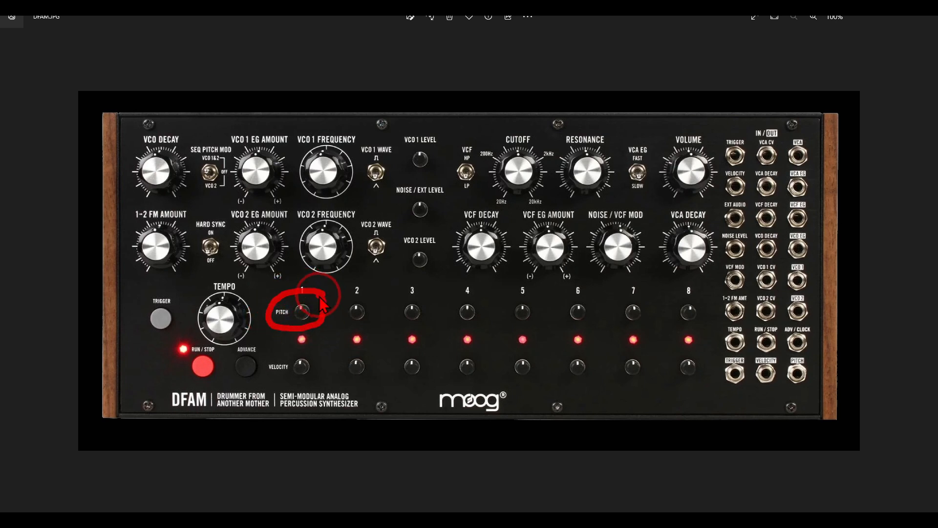
pyautogui.moveTo(305, 347)
pyautogui.mouseDown()
pyautogui.moveTo(274, 354)
pyautogui.moveTo(274, 389)
pyautogui.moveTo(315, 356)
pyautogui.mouseUp()
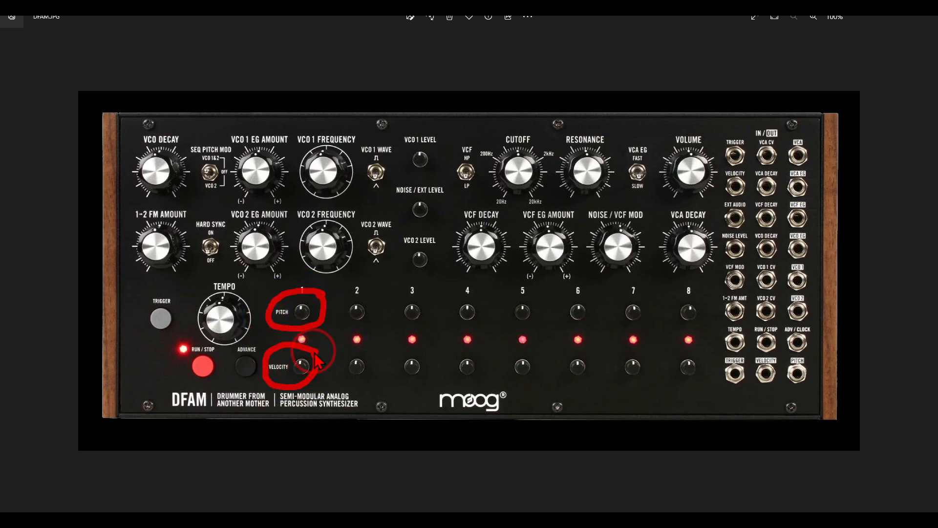
pyautogui.press('Escape')
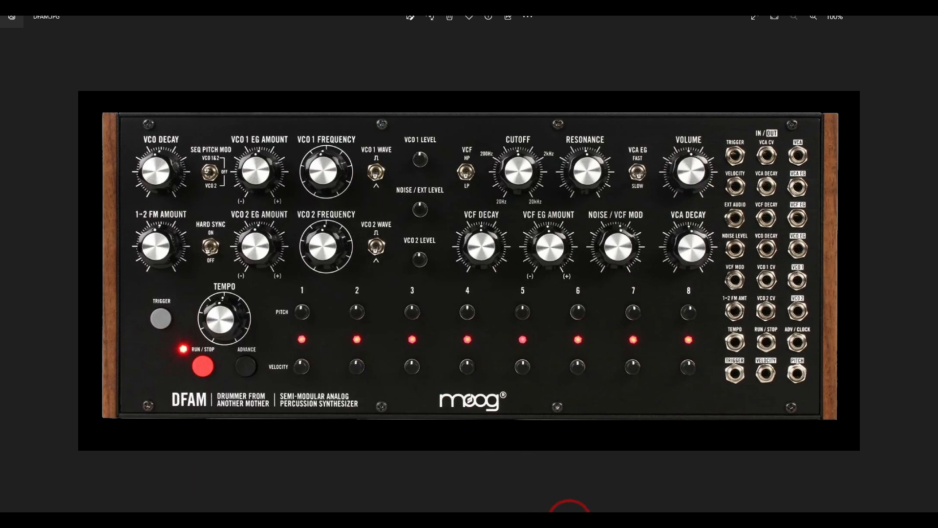
# Return to Bitwig Studio, inspect the notes in the DFAM track's Scene 1 clip, and reopen the Poly Grid editor
pyautogui.click(565, 521)
pyautogui.click(558, 333)
pyautogui.press('Escape')
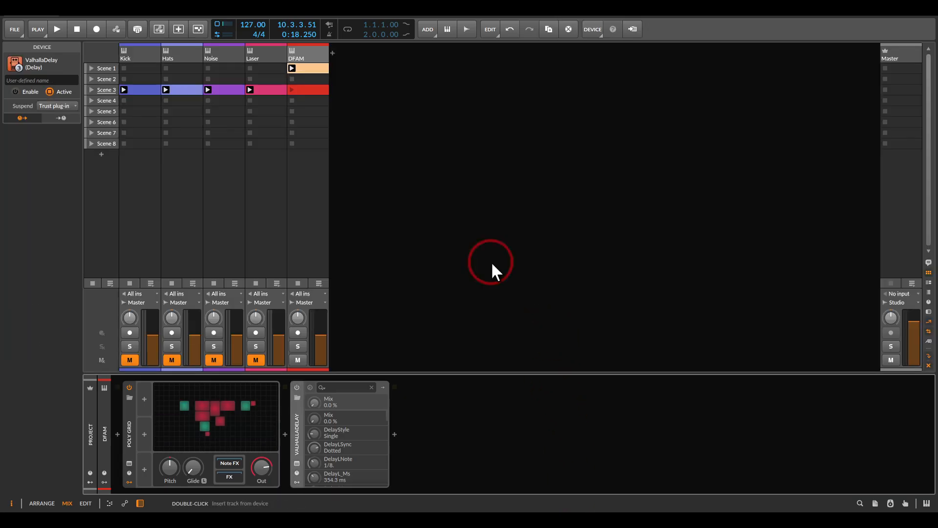
pyautogui.doubleClick(310, 68)
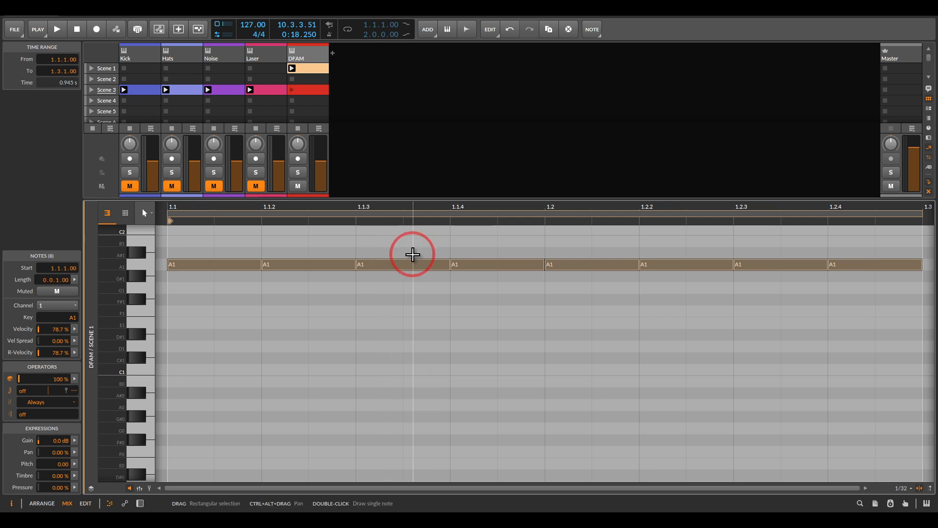
pyautogui.doubleClick(305, 56)
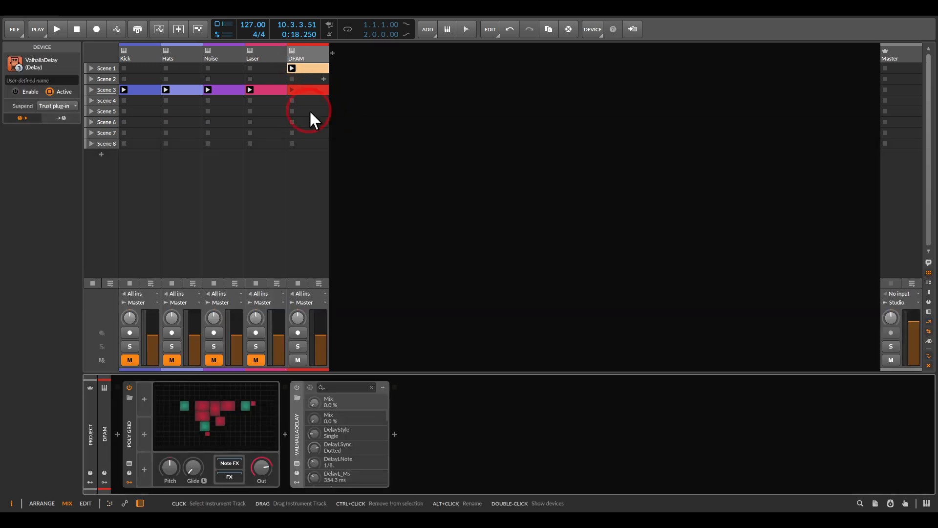
pyautogui.click(188, 408)
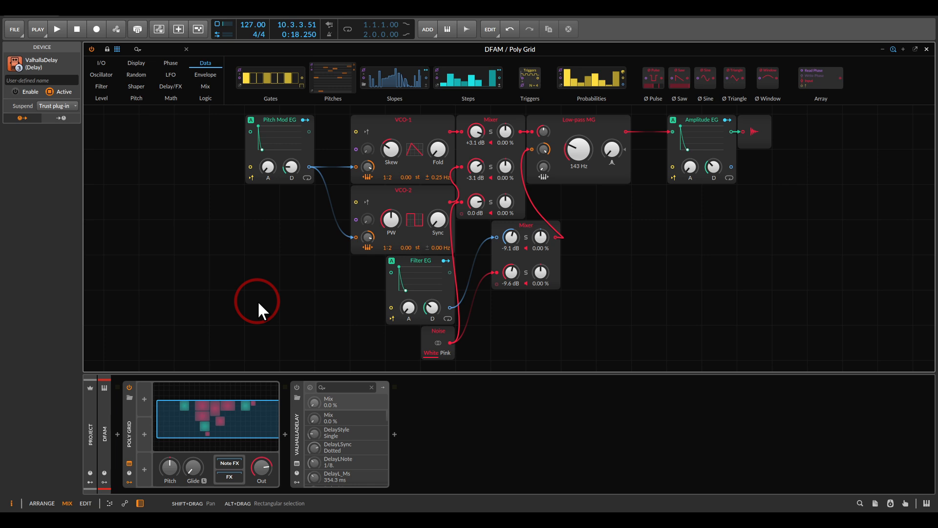
# Play the pattern, turn the Low-pass MG's drive down to its minimum, and stop playback
pyautogui.moveTo(603, 234); pyautogui.dragTo(588, 286)
pyautogui.scroll(1, 564, 169)
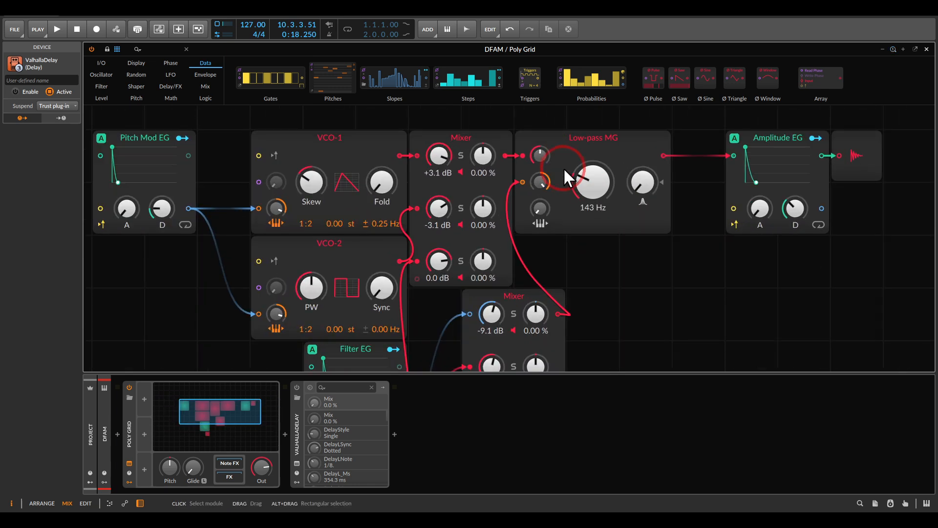
pyautogui.moveTo(564, 169); pyautogui.dragTo(556, 197)
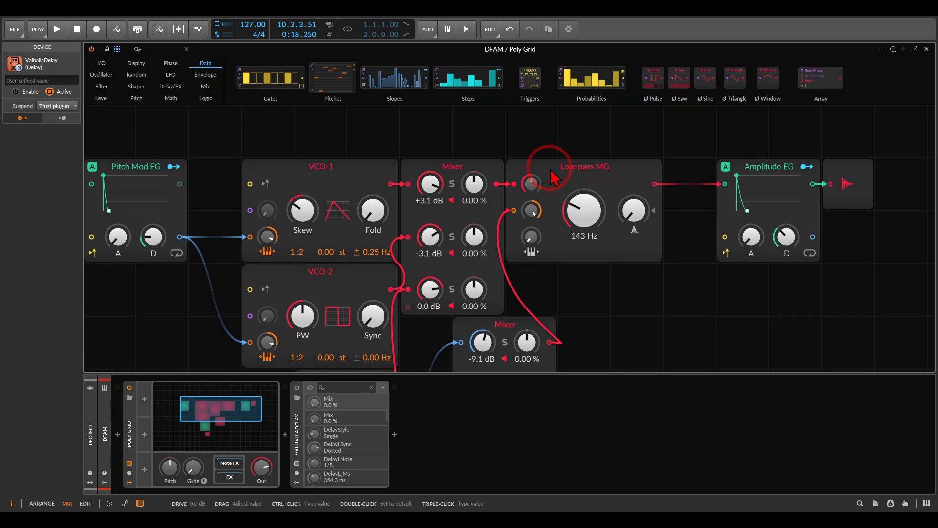
pyautogui.click(541, 143)
pyautogui.press('space')
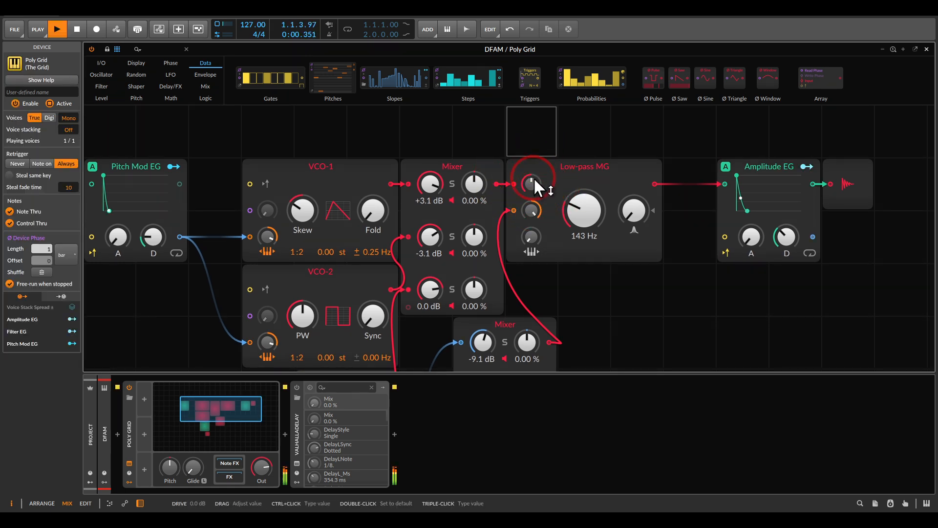
pyautogui.click(532, 183)
pyautogui.moveTo(532, 183); pyautogui.dragTo(532, 232)
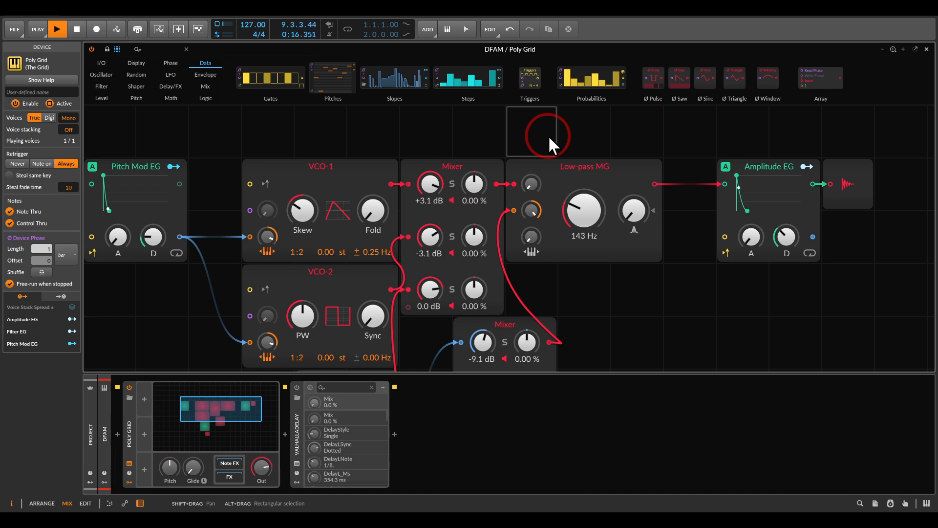
pyautogui.press('space')
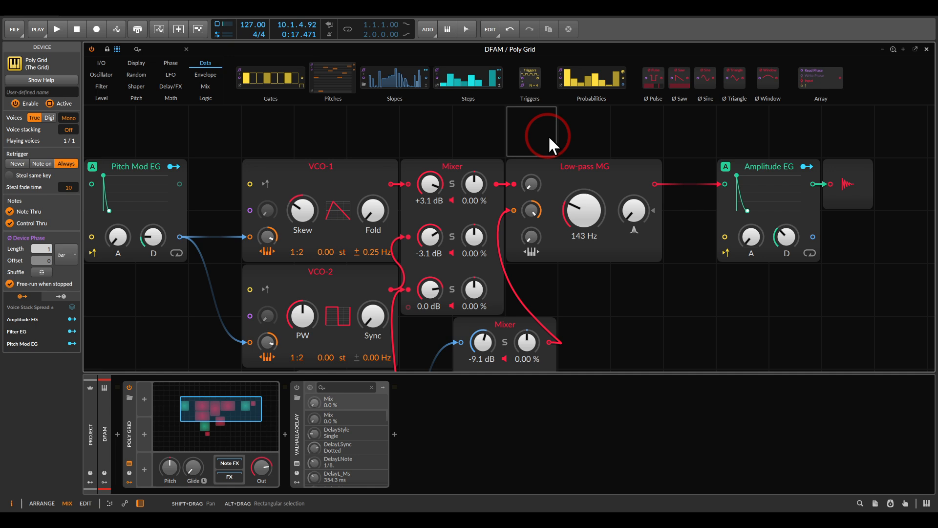
# Add a Steps modulator to the Poly Grid device and expand its step editor
pyautogui.click(144, 400)
pyautogui.click(297, 110)
pyautogui.doubleClick(262, 119)
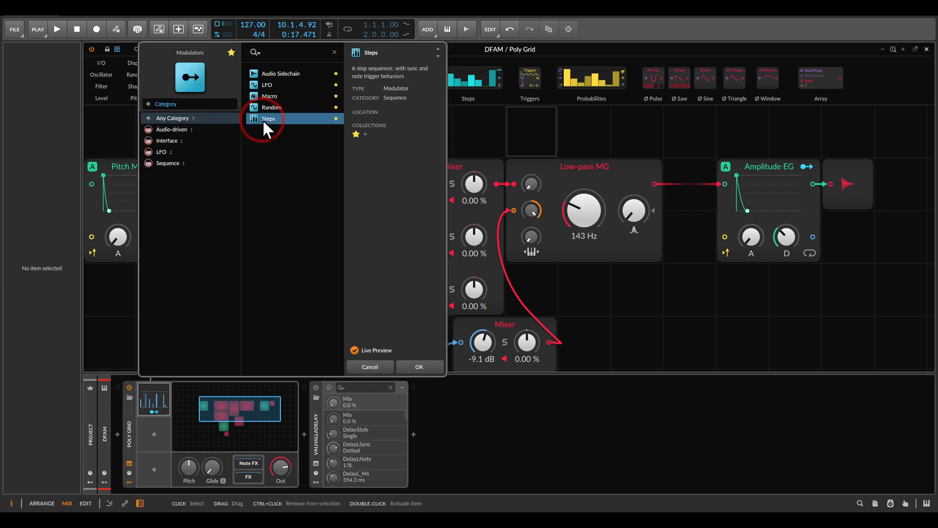
pyautogui.click(152, 396)
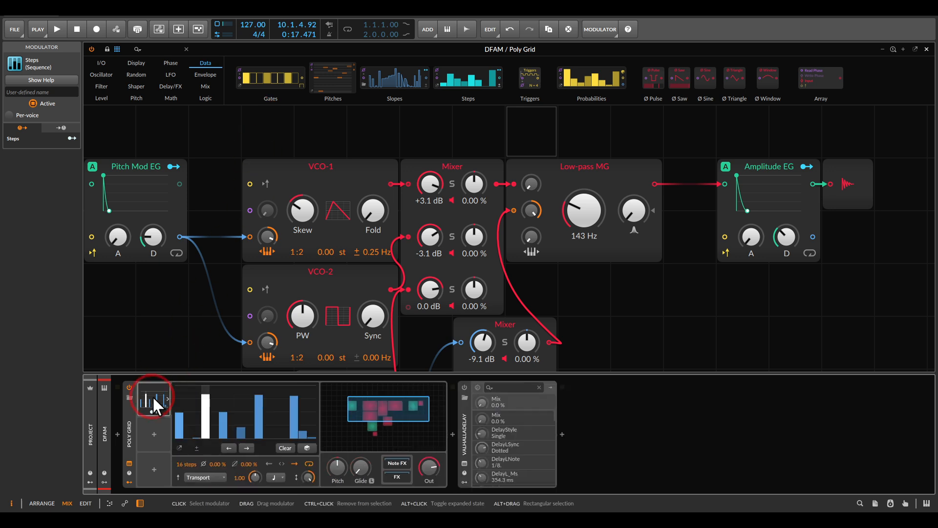
# Start playback and set the Steps modulator's timebase to 16th note
pyautogui.click(215, 323)
pyautogui.press('space')
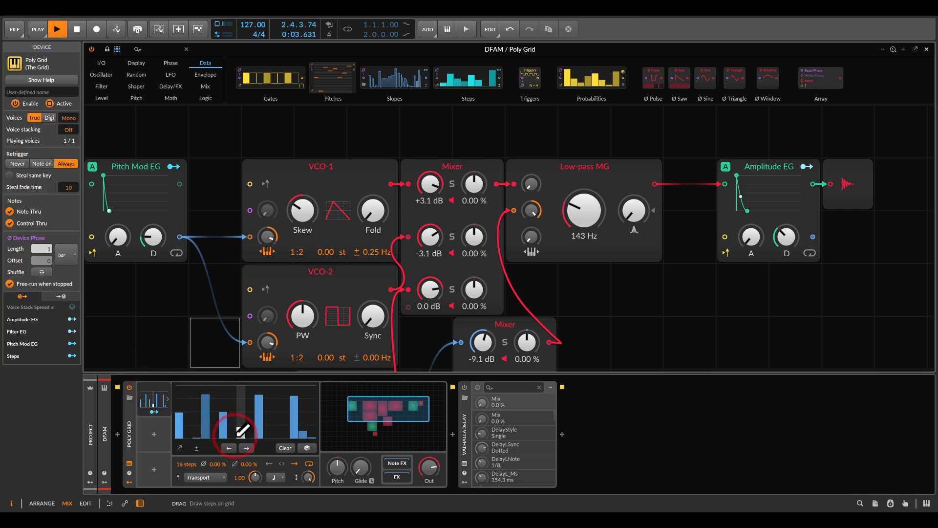
pyautogui.click(275, 477)
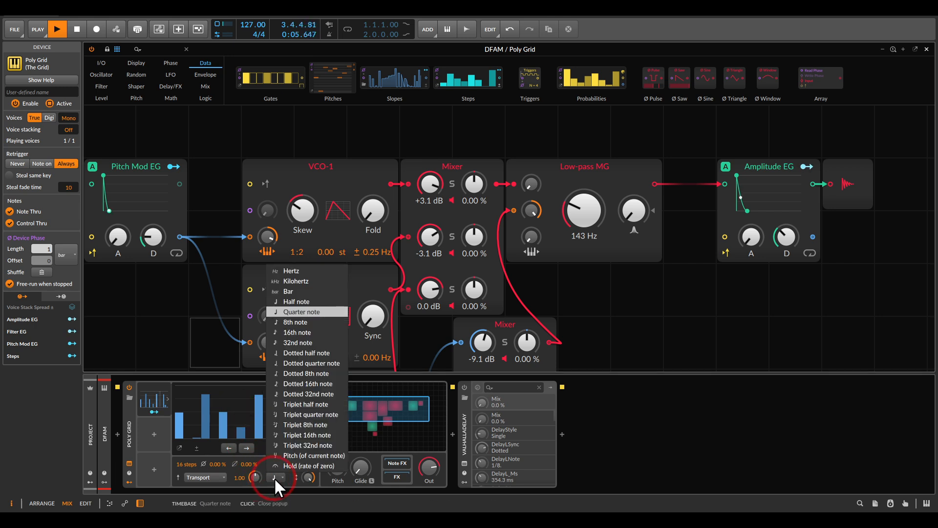
pyautogui.click(295, 334)
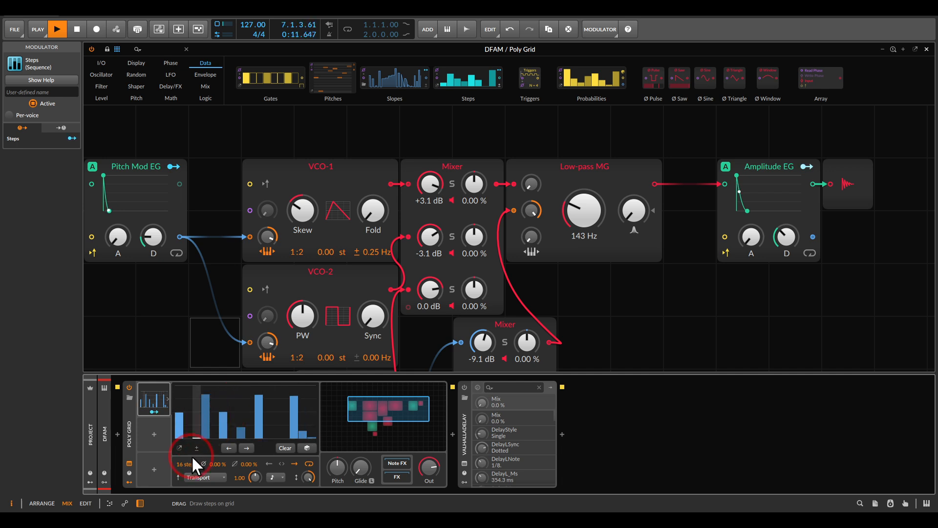
# Set the Steps modulator's step count to 8 and clear its pattern
pyautogui.moveTo(180, 464); pyautogui.dragTo(181, 466)
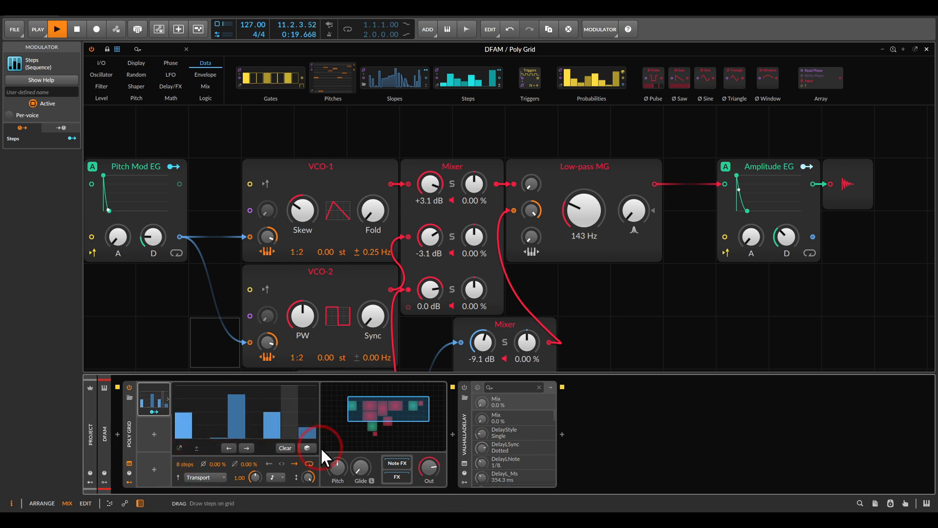
pyautogui.click(285, 448)
# Map the Steps modulator to the Low-pass MG's drive with an amount of 2.000 and draw an uneven eight-step pattern with the first step highest
pyautogui.click(156, 411)
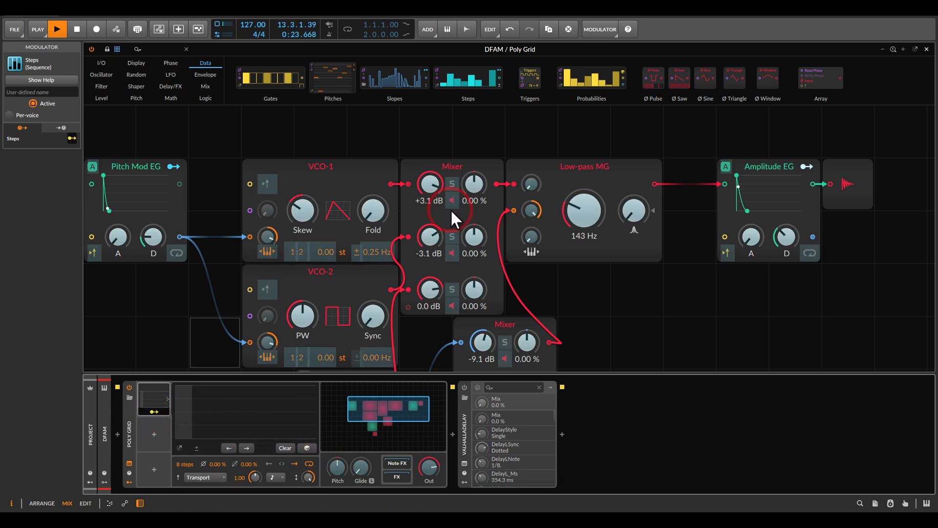
pyautogui.moveTo(531, 183)
pyautogui.mouseDown()
pyautogui.moveTo(531, 168)
pyautogui.moveTo(532, 184)
pyautogui.mouseUp()
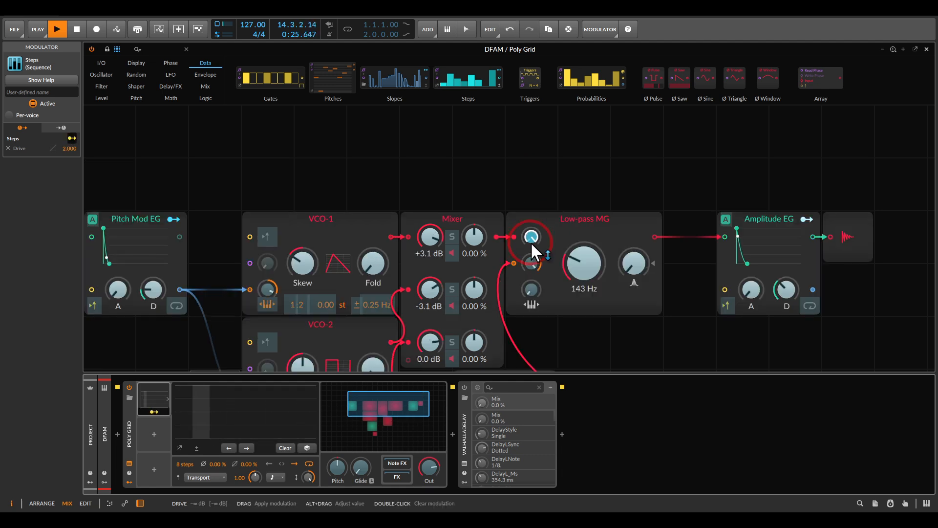
pyautogui.press('Escape')
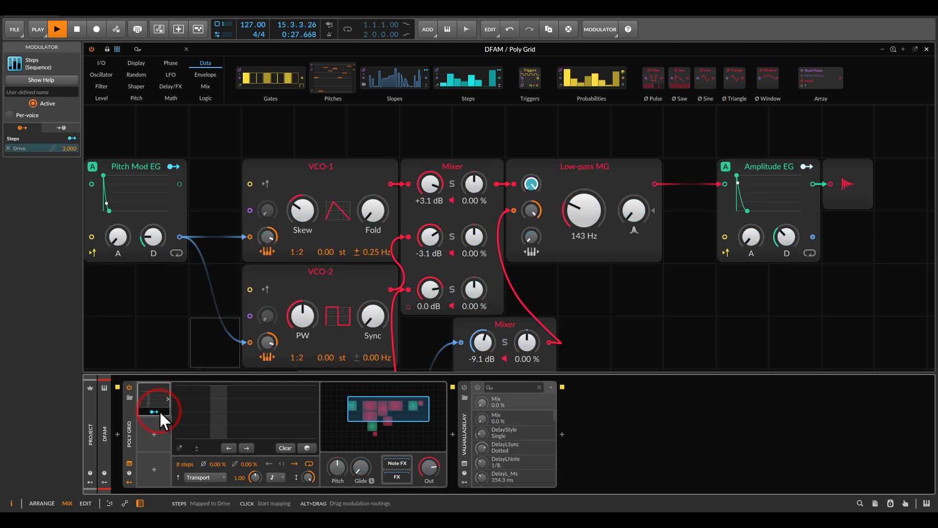
pyautogui.click(184, 389)
pyautogui.moveTo(188, 383)
pyautogui.mouseDown()
pyautogui.moveTo(236, 429)
pyautogui.moveTo(322, 400)
pyautogui.mouseUp()
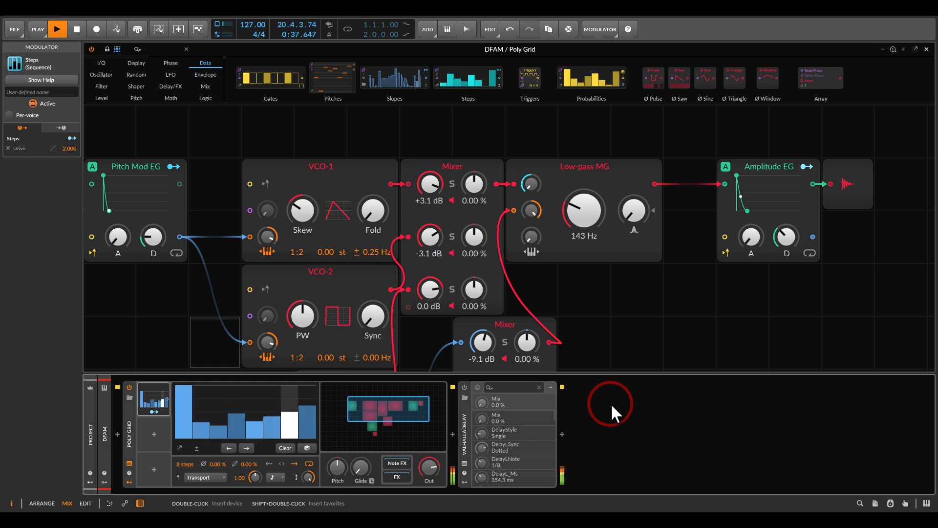
# Rename the Steps modulator as Velocity, keep its step editor expanded, and stop playback
pyautogui.click(154, 388)
pyautogui.click(45, 93)
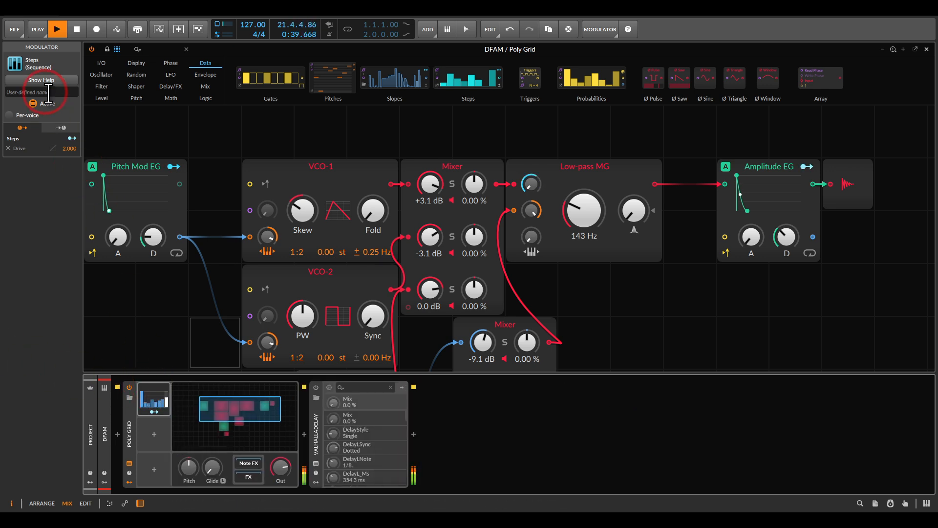
pyautogui.write('Velocity')
pyautogui.press('Return')
pyautogui.click(161, 394)
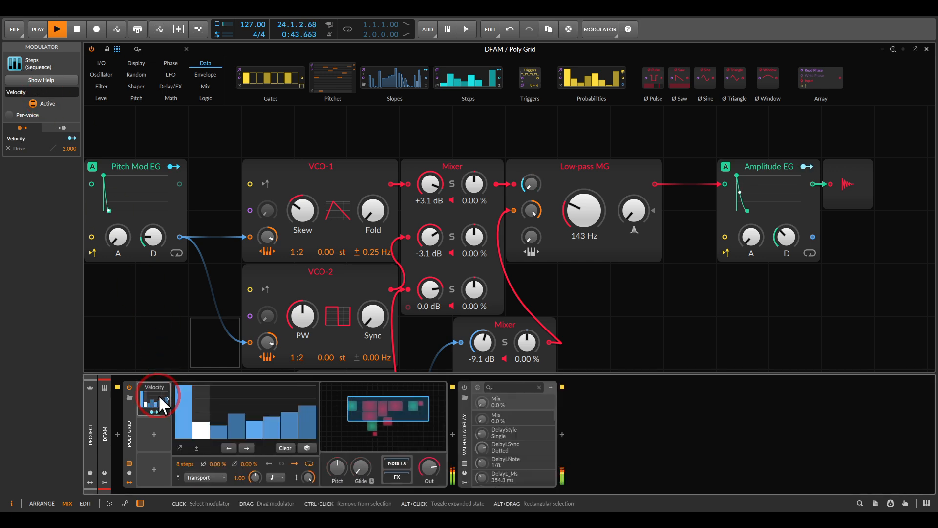
pyautogui.click(166, 329)
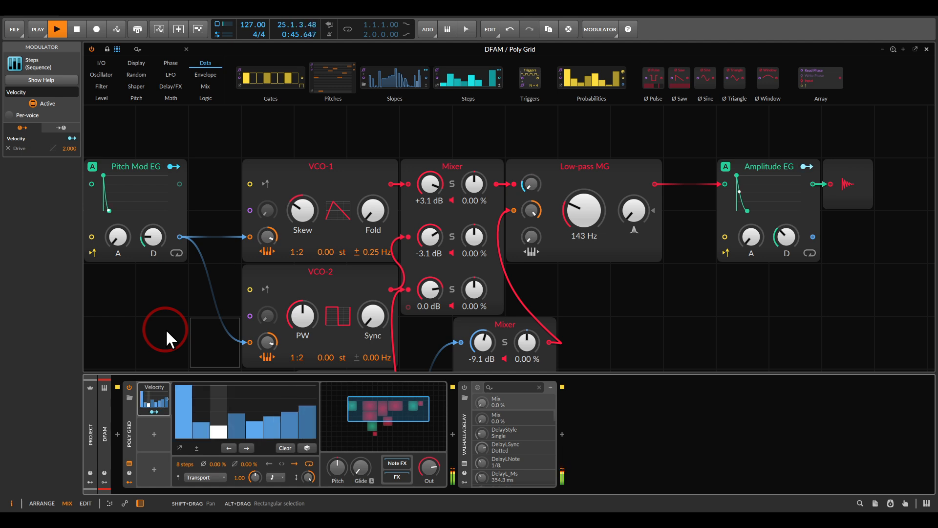
pyautogui.press('space')
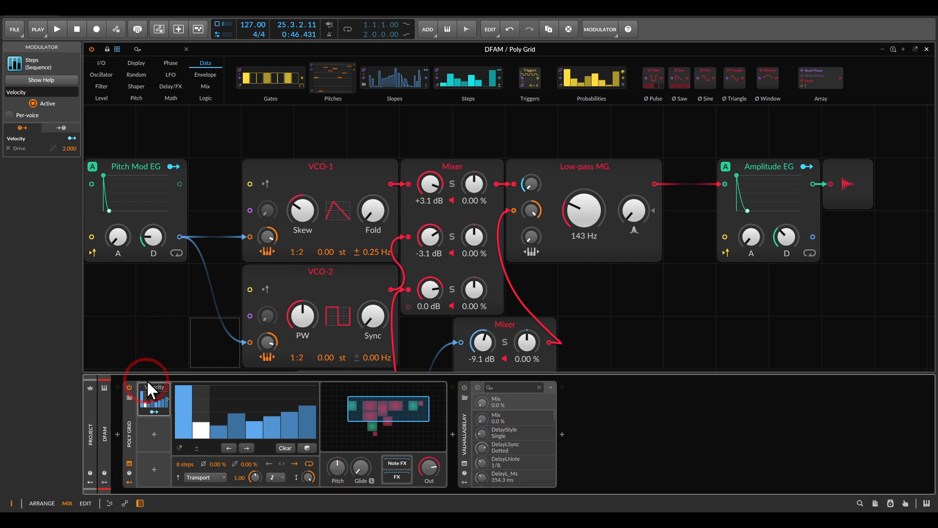
# Duplicate the Velocity modulator into the slot below and rename the copy as Amp Decay
pyautogui.moveTo(155, 398); pyautogui.dragTo(168, 430)
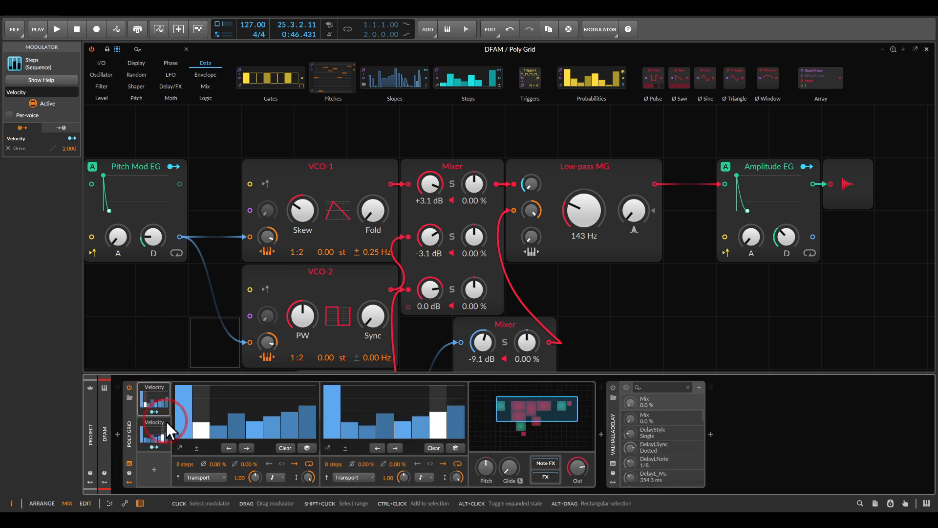
pyautogui.click(154, 418)
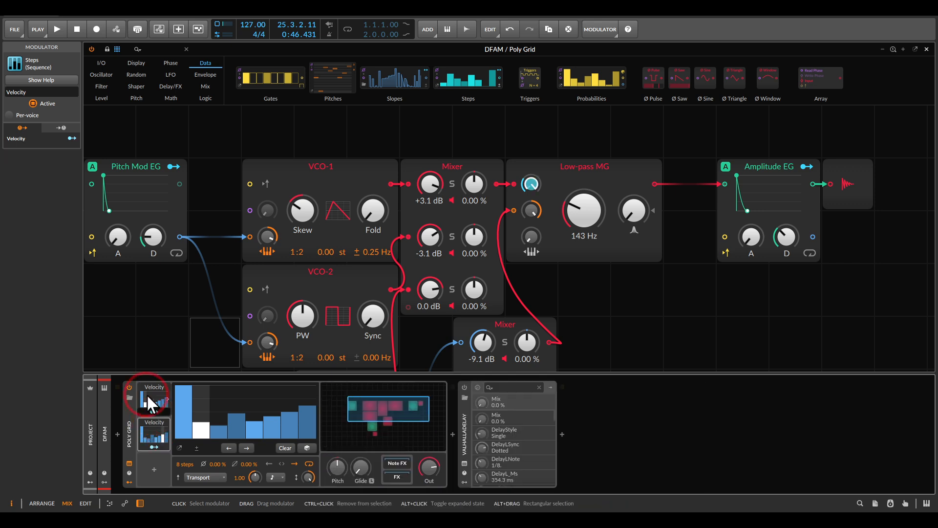
pyautogui.click(38, 92)
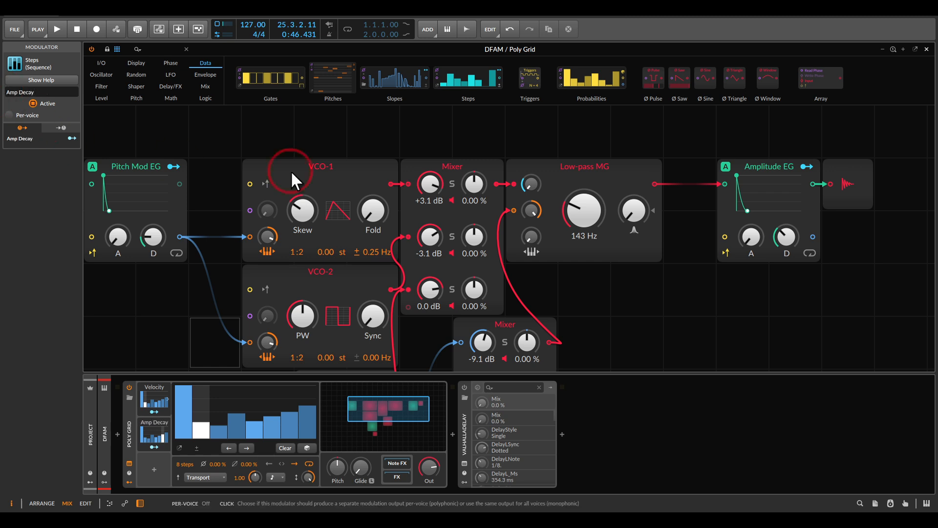
# Map the Amp Decay modulator to the Amplitude EG's decay with an amount of 2.000
pyautogui.moveTo(618, 314); pyautogui.dragTo(494, 282)
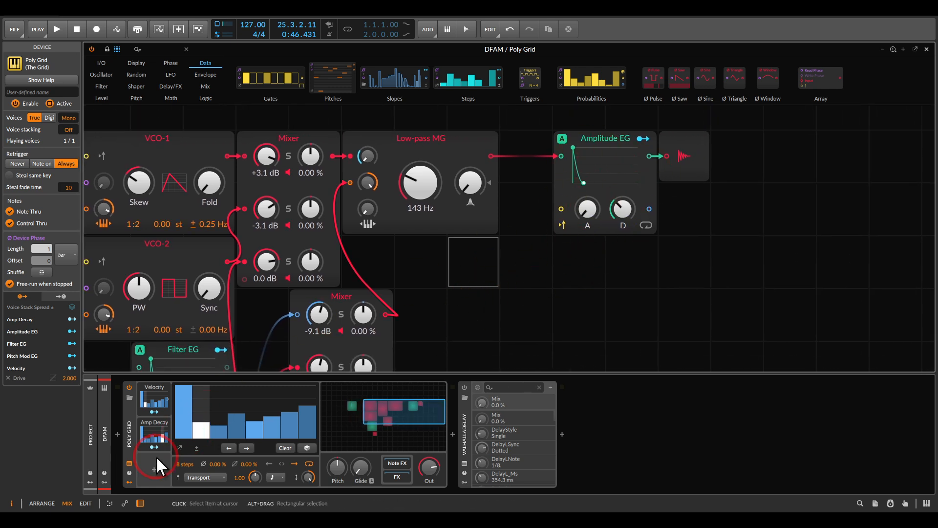
pyautogui.click(160, 443)
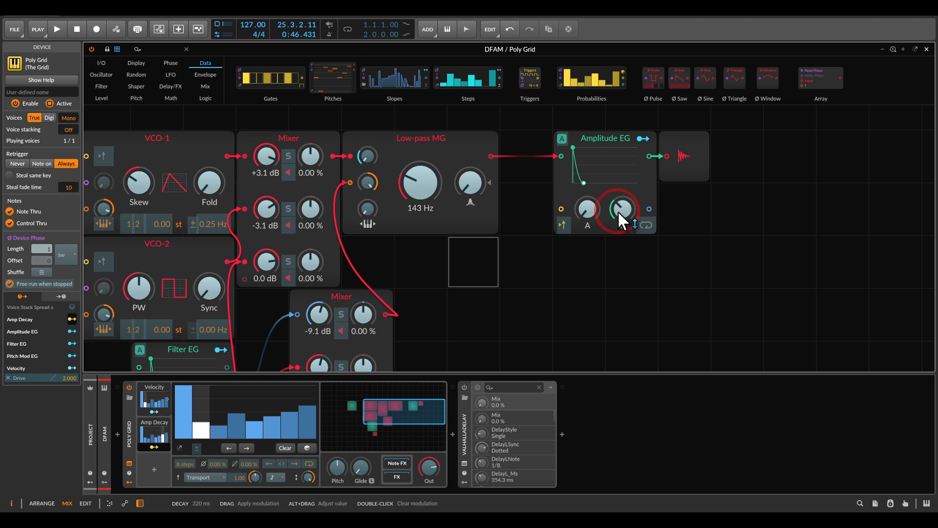
pyautogui.moveTo(617, 210); pyautogui.dragTo(618, 204)
pyautogui.click(564, 256)
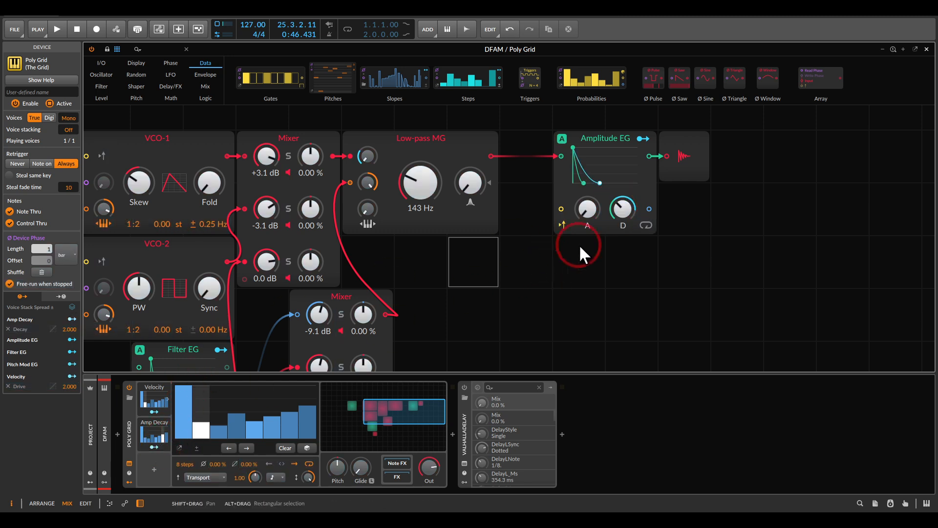
# Clear the Velocity modulator's pattern, replace it with randomized steps during playback, and stop playback
pyautogui.click(212, 415)
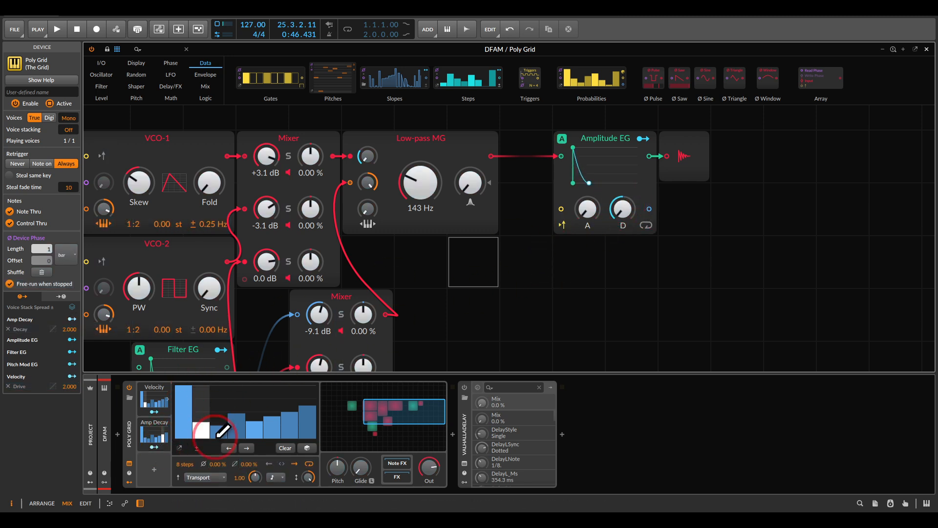
pyautogui.click(285, 448)
pyautogui.press('space')
pyautogui.moveTo(198, 405)
pyautogui.mouseDown()
pyautogui.moveTo(184, 399)
pyautogui.moveTo(245, 415)
pyautogui.moveTo(258, 393)
pyautogui.moveTo(310, 426)
pyautogui.moveTo(313, 388)
pyautogui.mouseUp()
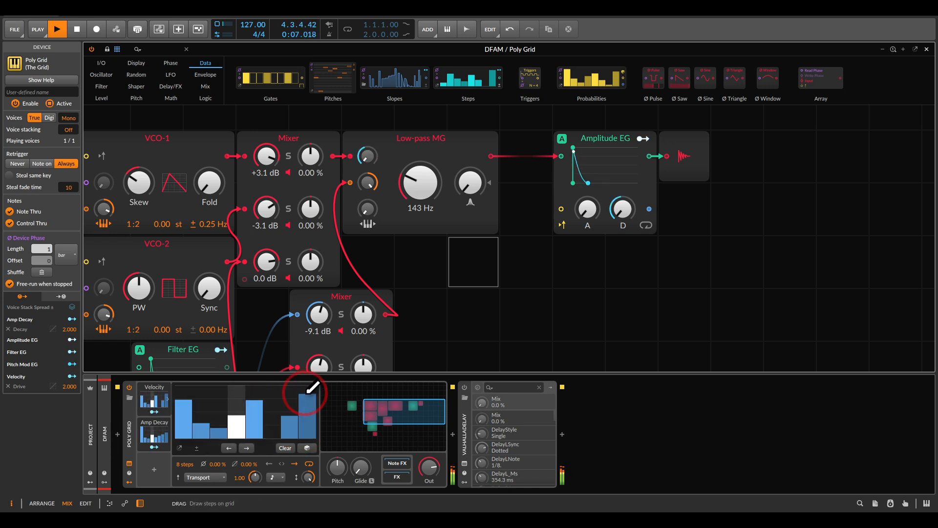
pyautogui.click(305, 447)
pyautogui.click(305, 447)
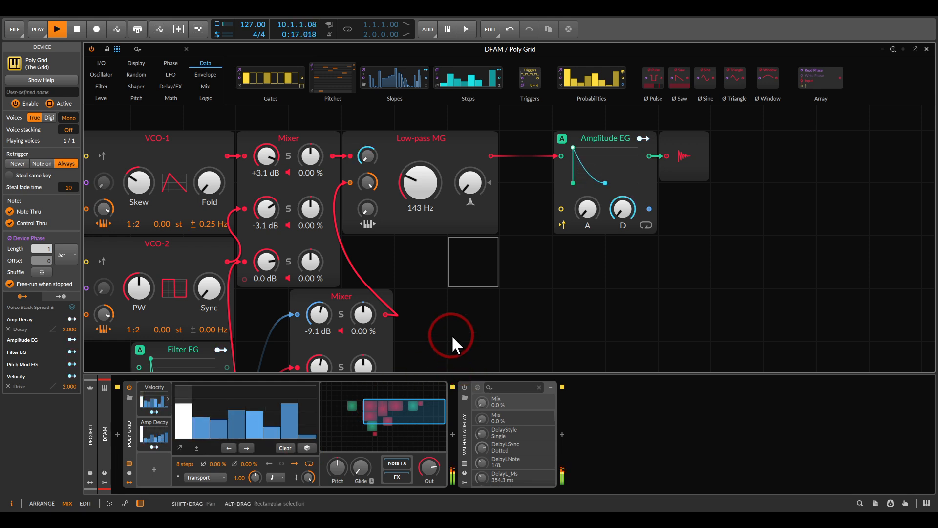
pyautogui.press('space')
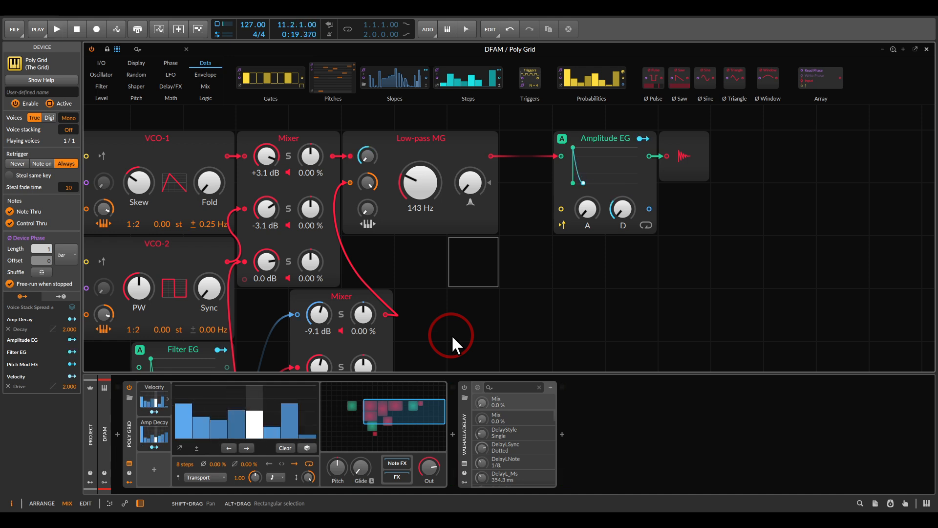
# Place two identical Steps modules in an empty grid area and set the lower one's step count to 7
pyautogui.moveTo(392, 280); pyautogui.dragTo(580, 225)
pyautogui.moveTo(295, 230); pyautogui.dragTo(575, 163)
pyautogui.moveTo(467, 80)
pyautogui.mouseDown()
pyautogui.moveTo(354, 169)
pyautogui.moveTo(399, 143)
pyautogui.mouseUp()
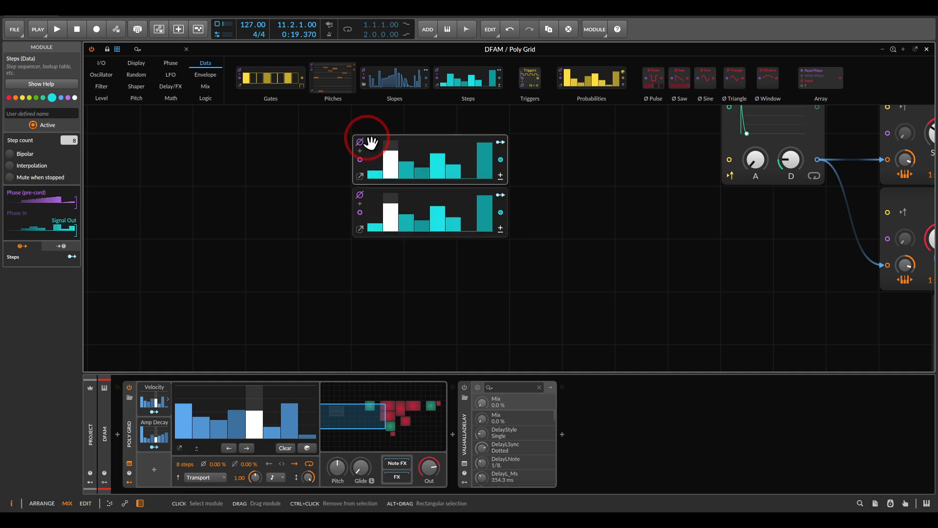
pyautogui.click(365, 189)
pyautogui.click(371, 185)
pyautogui.click(366, 191)
pyautogui.moveTo(69, 140); pyautogui.dragTo(69, 145)
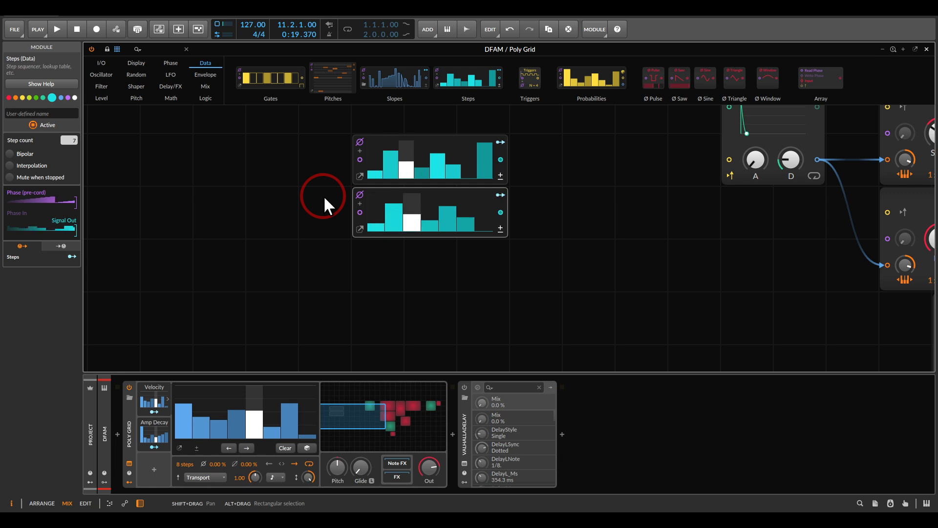
# Delete the two Steps modules from the grid
pyautogui.moveTo(369, 113); pyautogui.dragTo(365, 242)
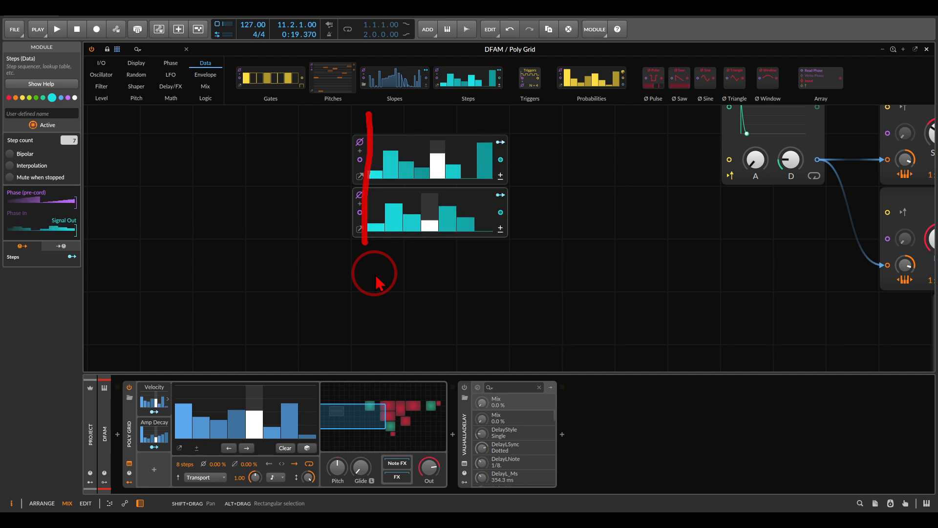
pyautogui.press('Escape')
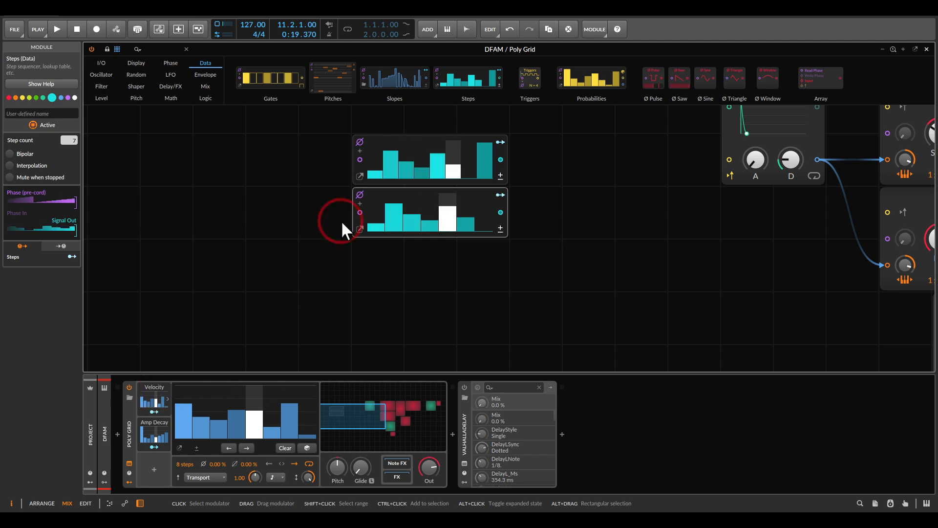
pyautogui.moveTo(313, 145); pyautogui.dragTo(421, 236)
pyautogui.press('Delete')
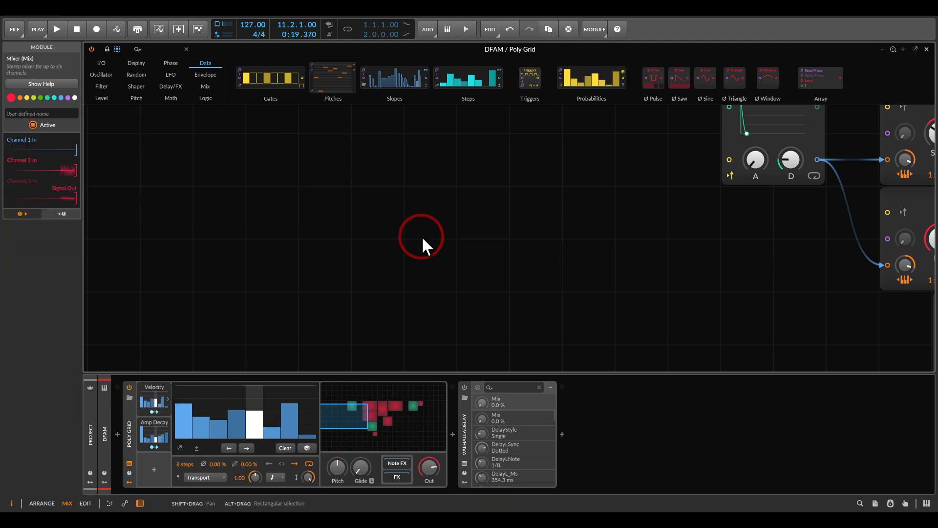
# Start playback with the whole patch in view and set the Velocity modulator's step count to 7
pyautogui.moveTo(617, 267); pyautogui.dragTo(264, 274)
pyautogui.scroll(-1, 501, 269)
pyautogui.moveTo(728, 296); pyautogui.dragTo(582, 265)
pyautogui.scroll(-1, 641, 266)
pyautogui.press('space')
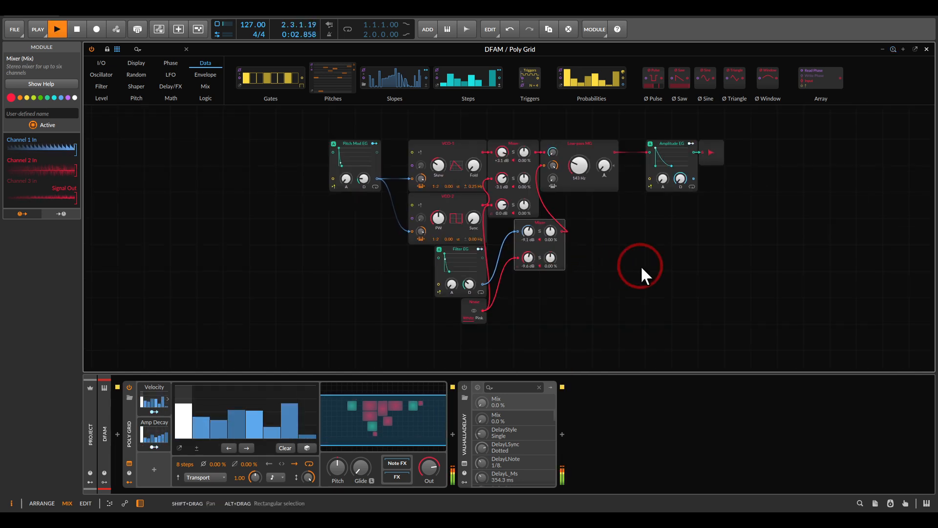
pyautogui.click(148, 394)
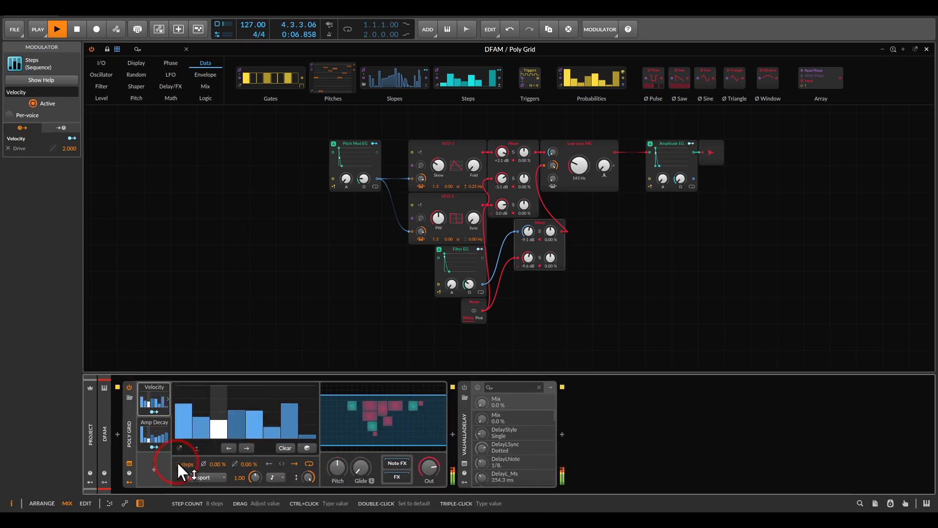
pyautogui.moveTo(177, 461); pyautogui.dragTo(177, 447)
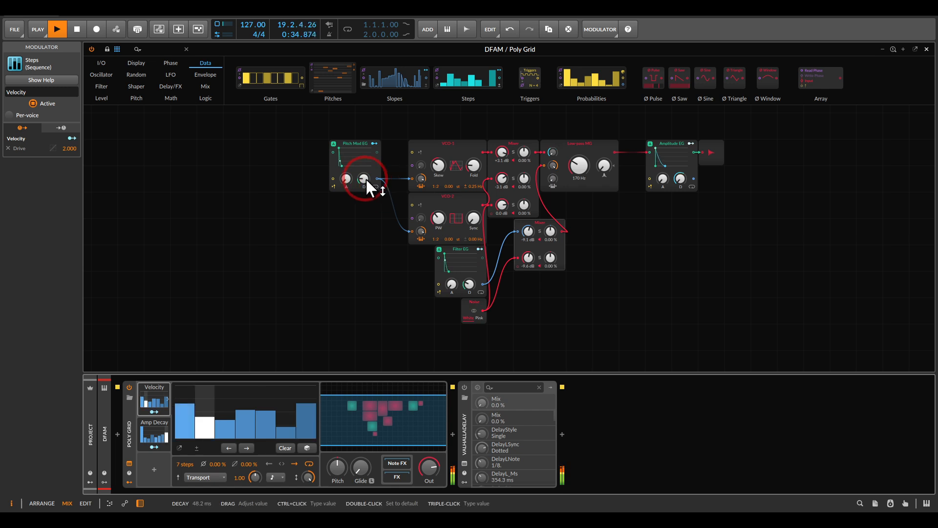
# Tweak the Pitch Mod EG's decay during playback, set the Low-pass MG's cutoff to 143 Hz, and stop playback
pyautogui.moveTo(365, 179); pyautogui.dragTo(366, 178)
pyautogui.moveTo(576, 176); pyautogui.dragTo(576, 162)
pyautogui.moveTo(365, 175); pyautogui.dragTo(365, 178)
pyautogui.moveTo(571, 172); pyautogui.dragTo(576, 173)
pyautogui.click(622, 222)
pyautogui.press('space')
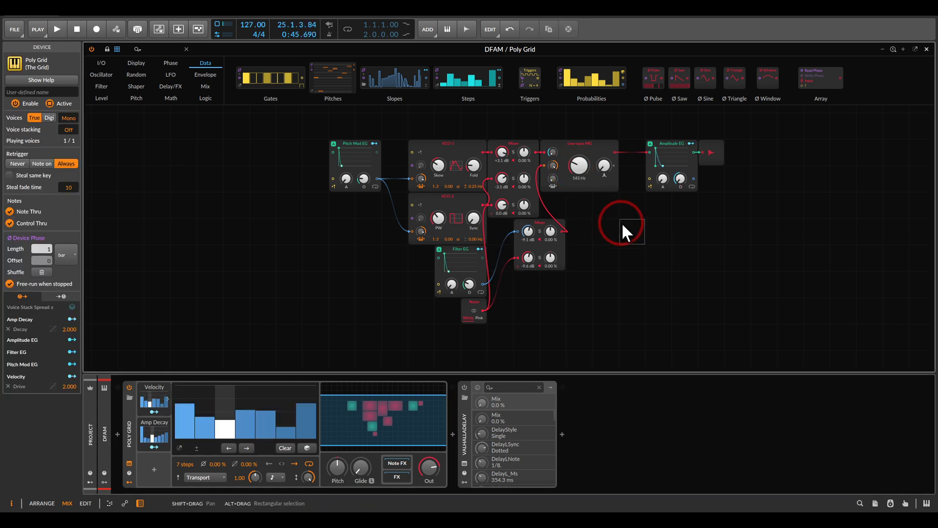
# Duplicate the Amp Decay modulator, rename the copy as Cutoff, and clear Amp Decay's step pattern
pyautogui.click(148, 421)
pyautogui.keyDown('ctrl'); pyautogui.moveTo(148, 421); pyautogui.dragTo(159, 463); pyautogui.keyUp('ctrl')
pyautogui.click(151, 458)
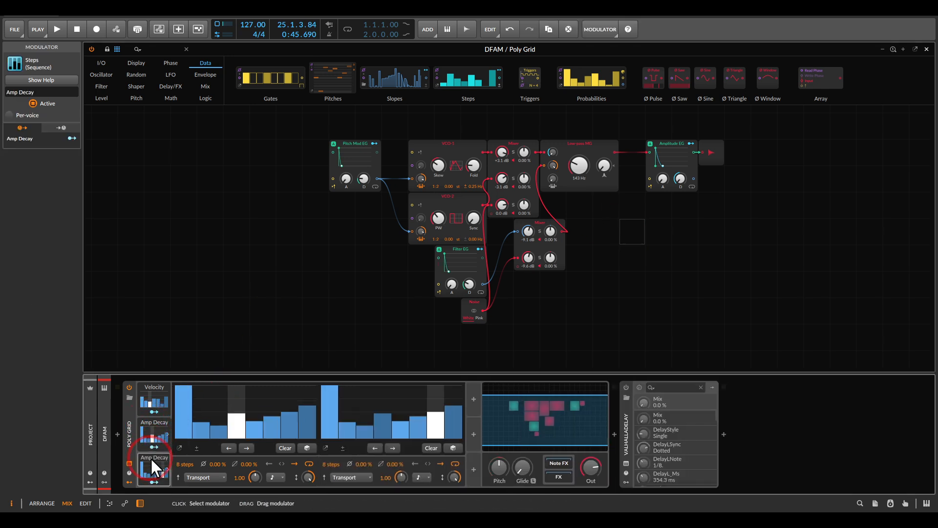
pyautogui.click(20, 92)
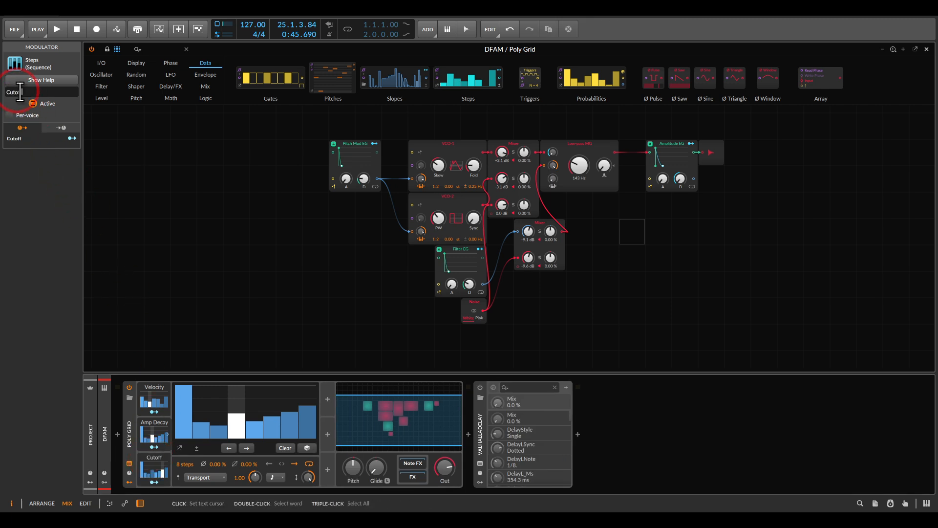
pyautogui.click(283, 448)
# Map the Cutoff modulator to the Low-pass MG's cutoff with an amount of 129.0 and set the base cutoff to 19.4 Hz
pyautogui.click(155, 482)
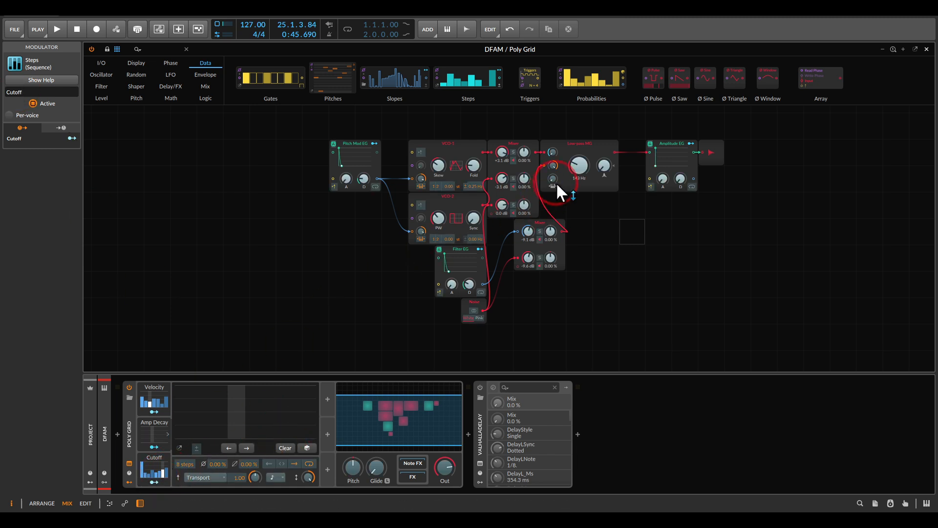
pyautogui.moveTo(579, 165); pyautogui.dragTo(579, 156)
pyautogui.click(169, 437)
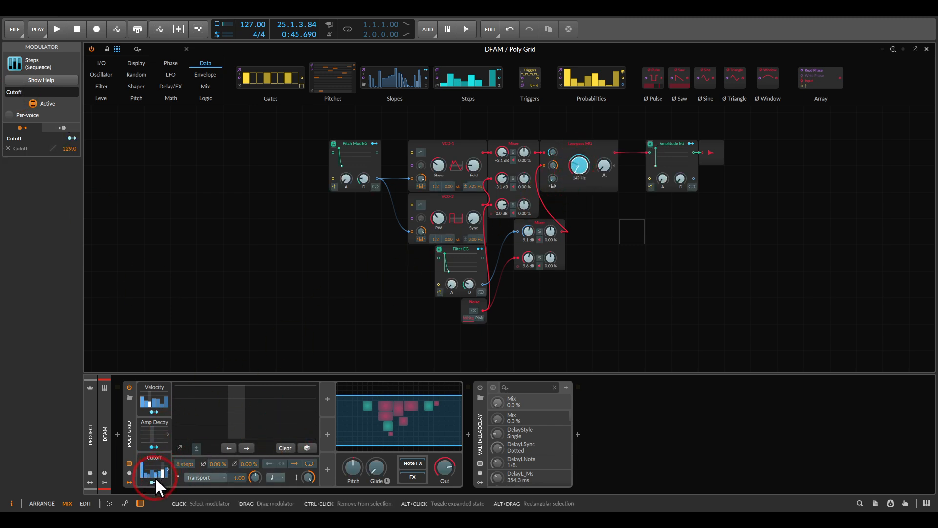
pyautogui.moveTo(587, 176); pyautogui.dragTo(570, 209)
# Start playback and fill the Amp Decay modulator's pattern with randomized steps
pyautogui.press('space')
pyautogui.click(235, 430)
pyautogui.moveTo(229, 436); pyautogui.dragTo(184, 410)
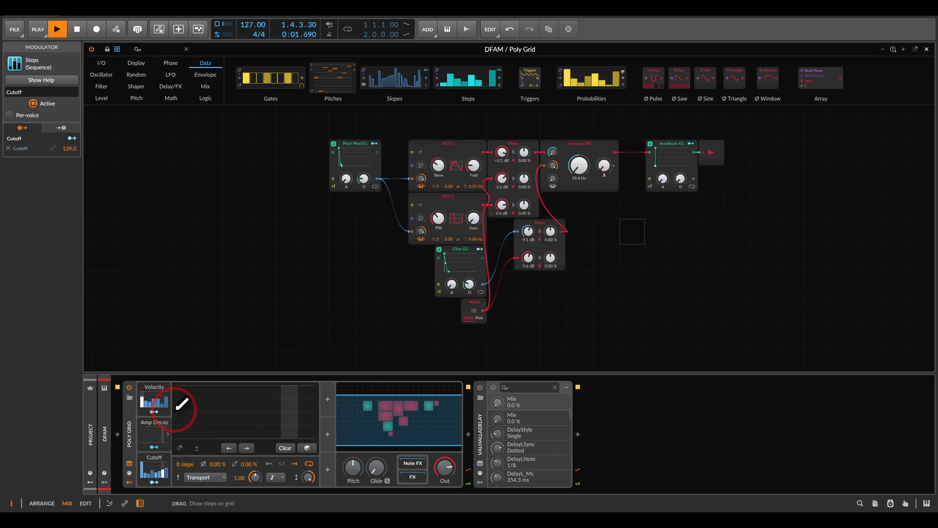
pyautogui.click(310, 448)
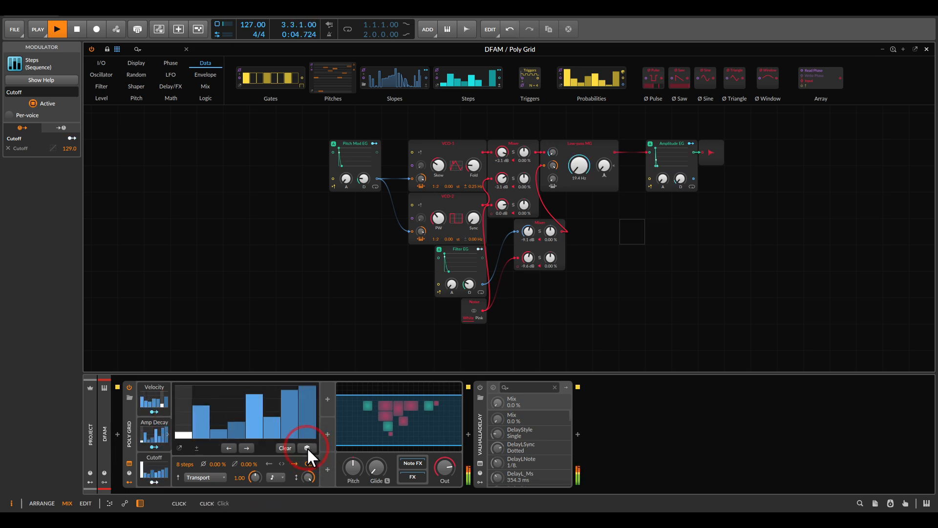
pyautogui.click(307, 447)
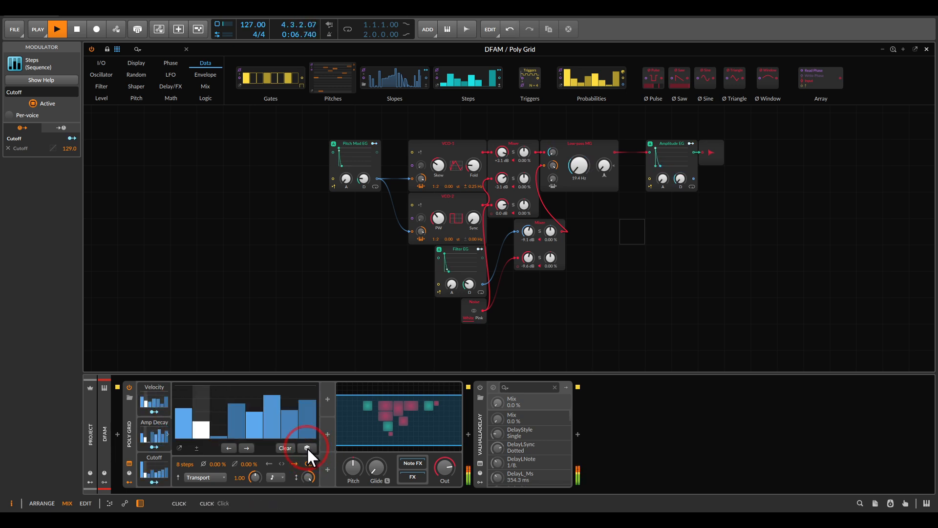
# Set the Cutoff modulator to 10 steps and randomize its pattern during playback
pyautogui.click(150, 395)
pyautogui.click(152, 428)
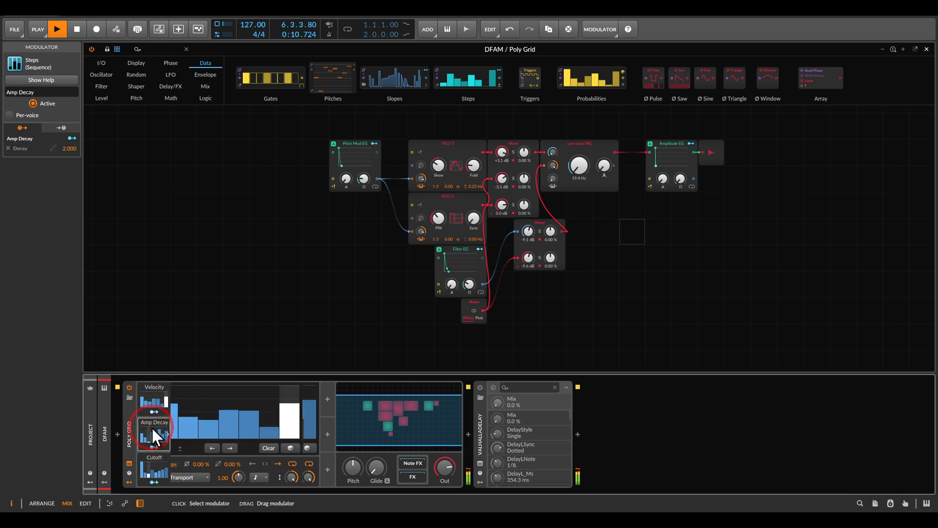
pyautogui.click(154, 468)
pyautogui.moveTo(184, 463); pyautogui.dragTo(185, 453)
pyautogui.click(302, 447)
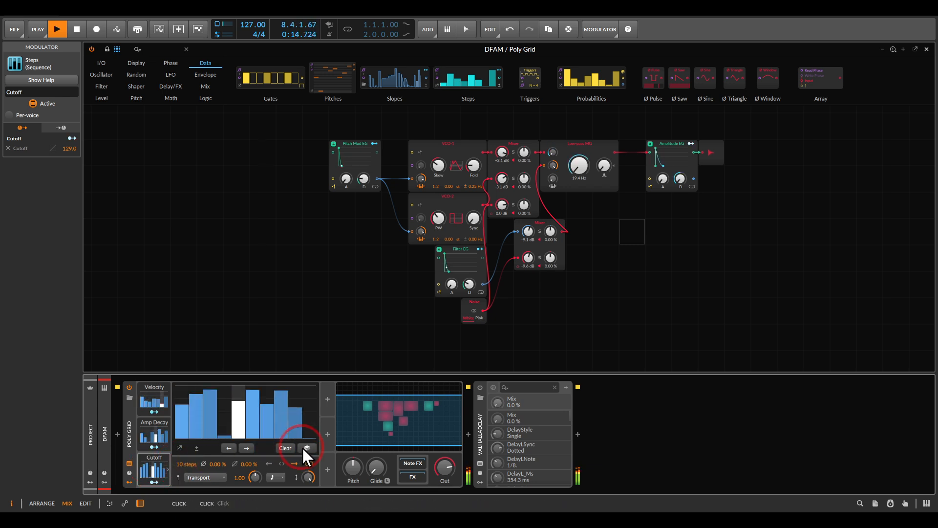
pyautogui.click(302, 447)
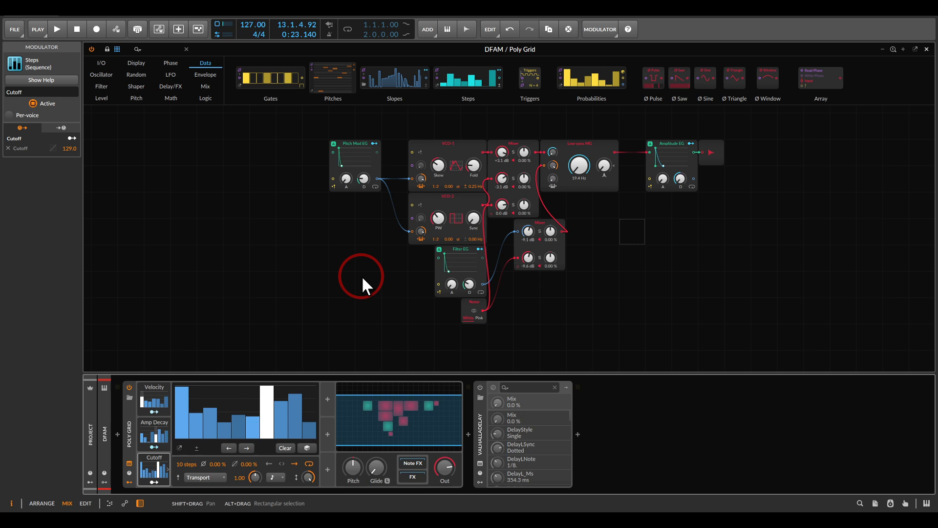
# Duplicate the Cutoff modulator with 12 steps in the copy, and rename the original as Pitch Mod
pyautogui.moveTo(158, 461); pyautogui.dragTo(326, 400)
pyautogui.moveTo(362, 462); pyautogui.dragTo(362, 454)
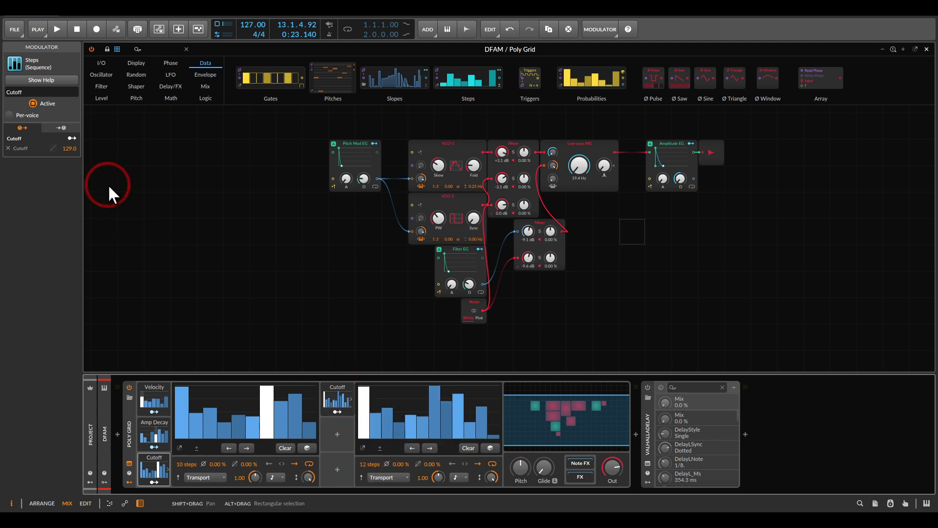
pyautogui.doubleClick(32, 92)
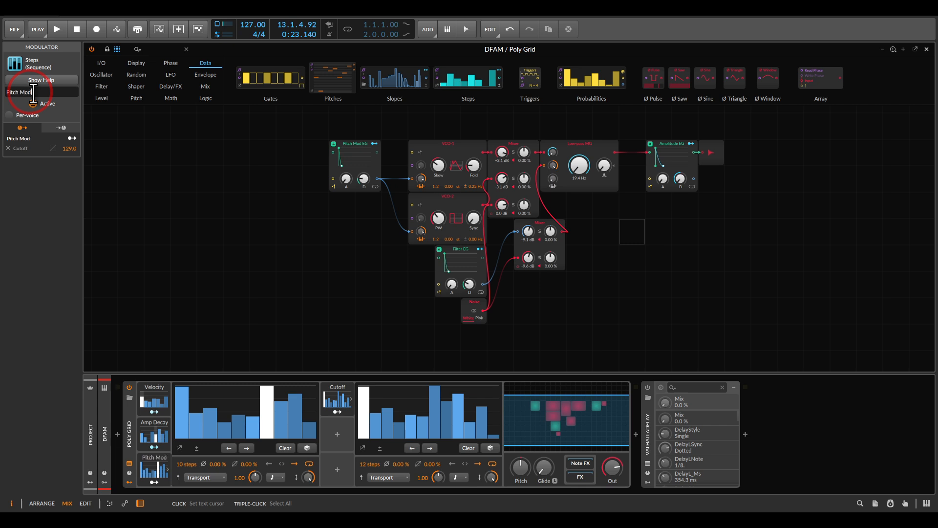
# Map the 12-step Cutoff copy to the pitch modulation amounts of VCO 1 and VCO 2, each at 2.000
pyautogui.click(332, 411)
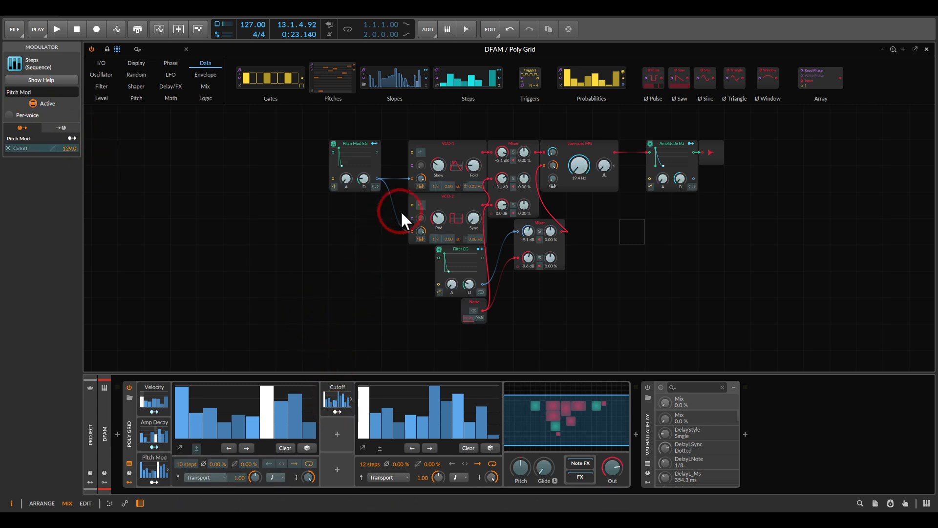
pyautogui.moveTo(419, 176); pyautogui.dragTo(419, 173)
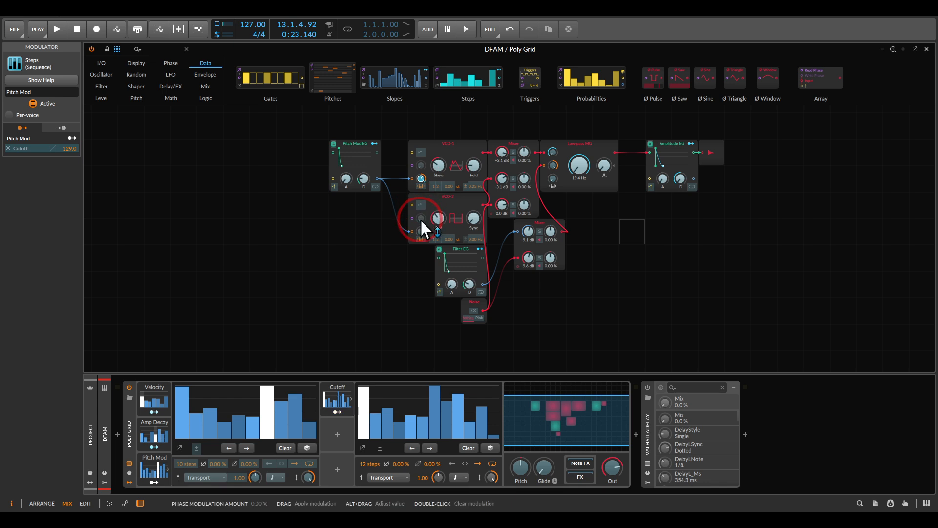
pyautogui.moveTo(420, 229); pyautogui.dragTo(420, 220)
pyautogui.click(362, 354)
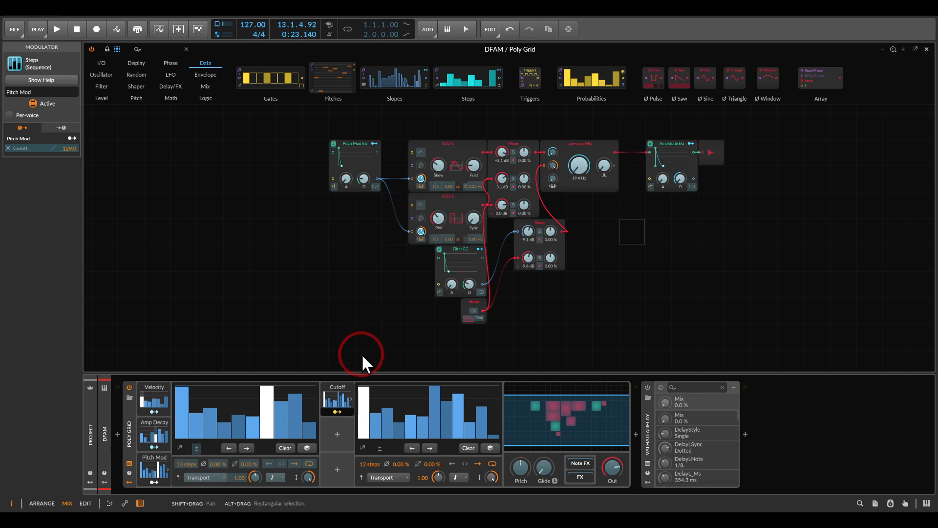
pyautogui.click(343, 411)
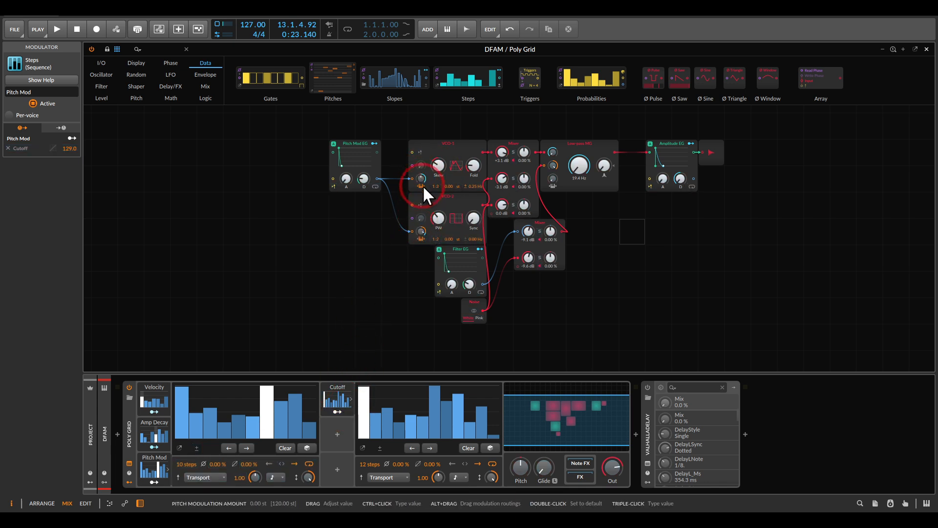
# Clear the 12-step modulator's pattern and fill it with randomized steps during playback
pyautogui.click(445, 395)
pyautogui.click(467, 448)
pyautogui.click(411, 329)
pyautogui.press('space')
pyautogui.click(490, 447)
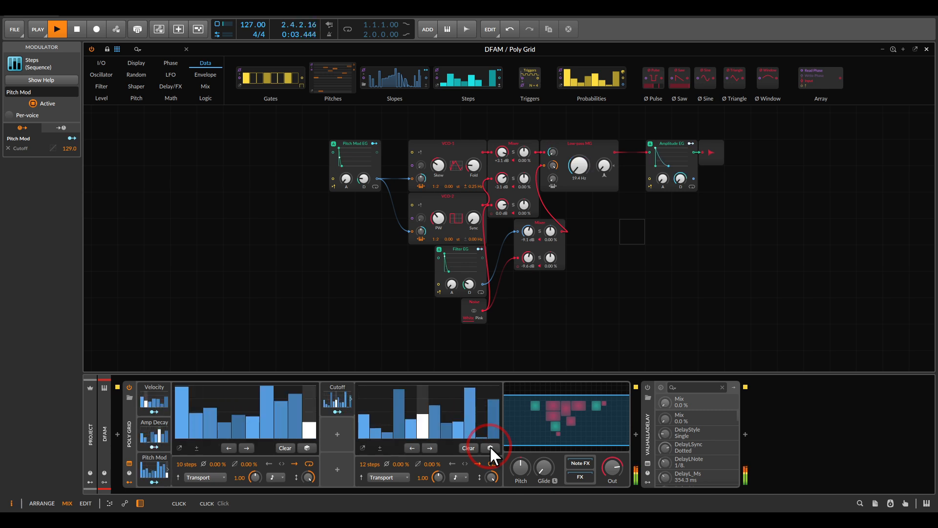
pyautogui.click(490, 448)
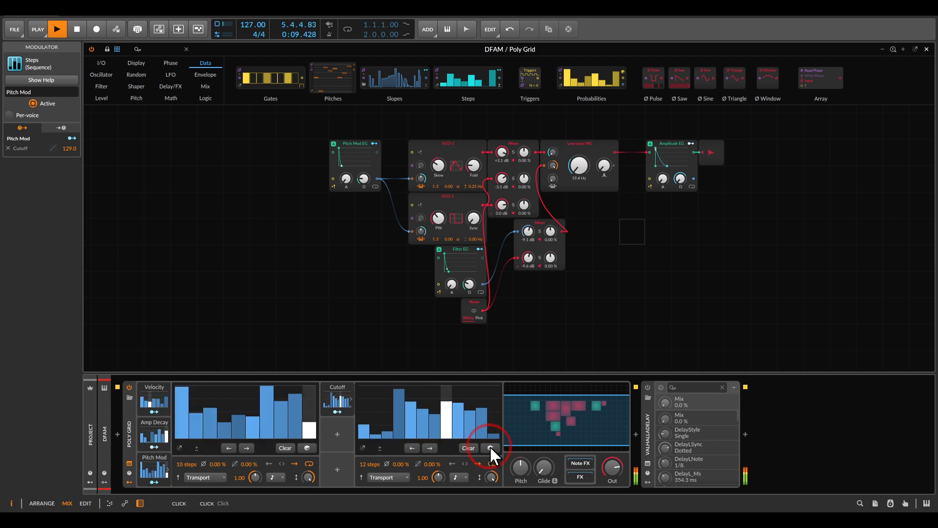
# Examine the step patterns of the Velocity, Amp Decay, Pitch Mod and Cutoff modulators in turn
pyautogui.click(152, 398)
pyautogui.click(154, 429)
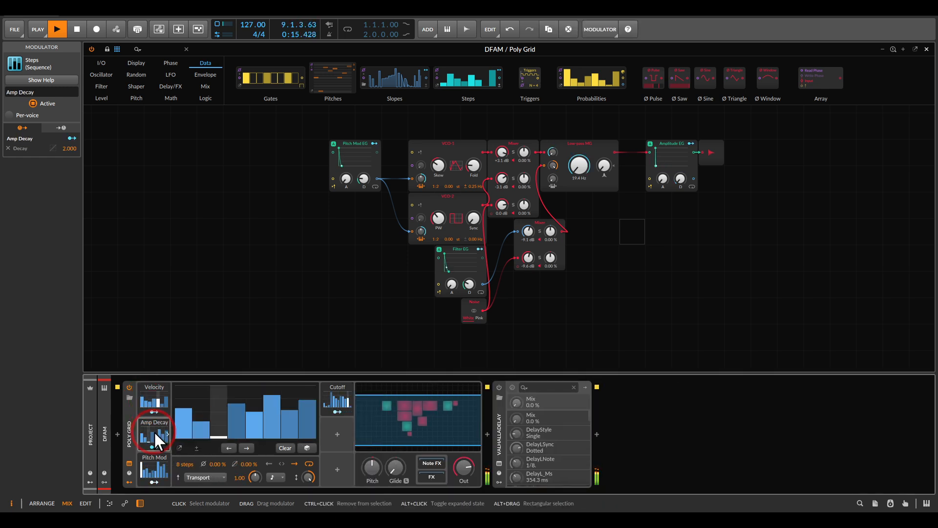
pyautogui.click(150, 468)
pyautogui.click(338, 400)
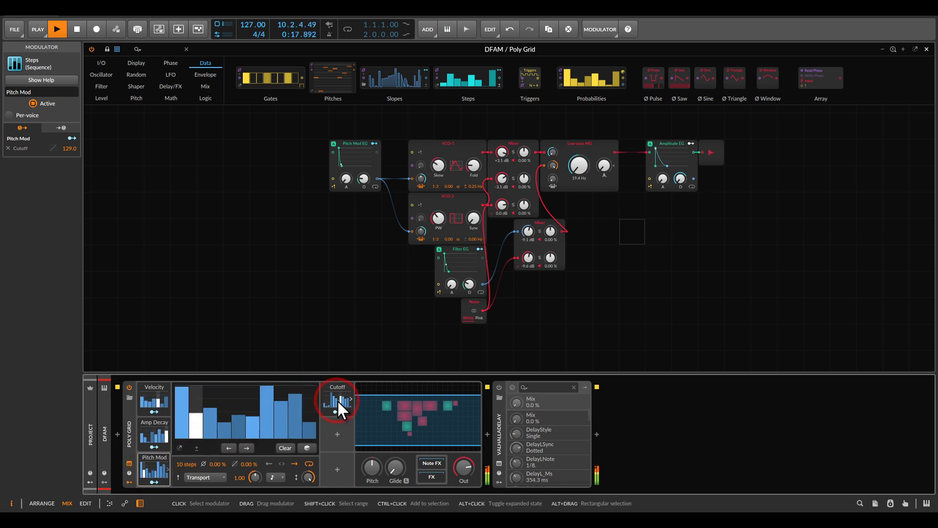
# Enable the ValhallaDelay effect, set its mix to 34.4 %, and close the plug-in window
pyautogui.click(499, 387)
pyautogui.click(499, 462)
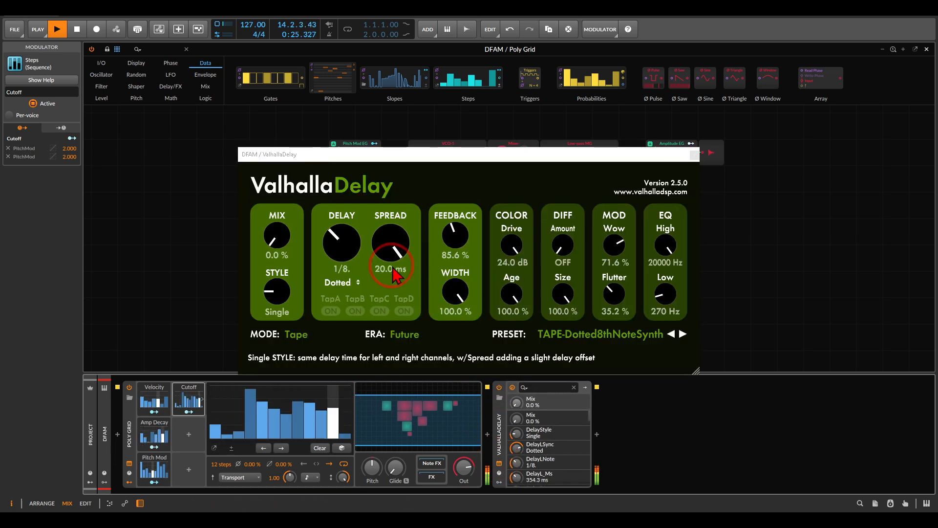
pyautogui.click(287, 238)
pyautogui.moveTo(288, 242); pyautogui.dragTo(282, 201)
pyautogui.click(283, 240)
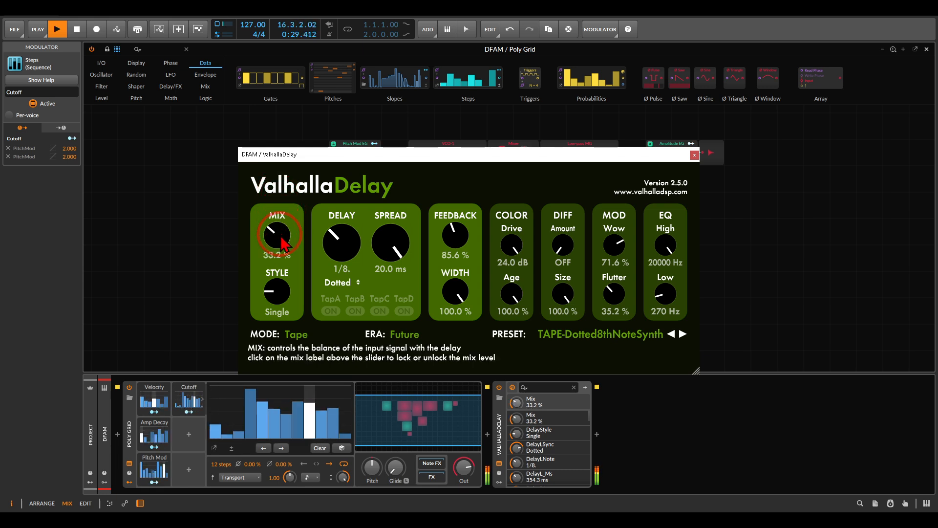
pyautogui.moveTo(277, 235); pyautogui.dragTo(277, 233)
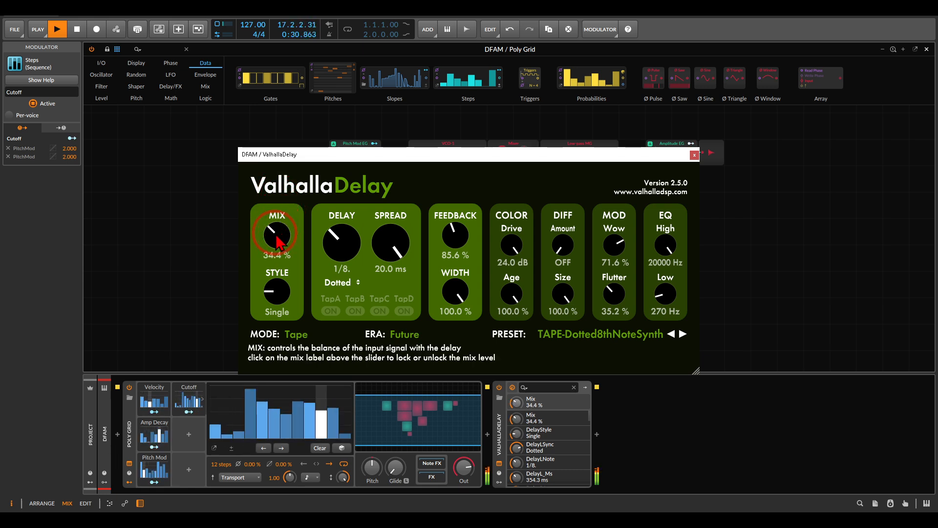
pyautogui.click(694, 155)
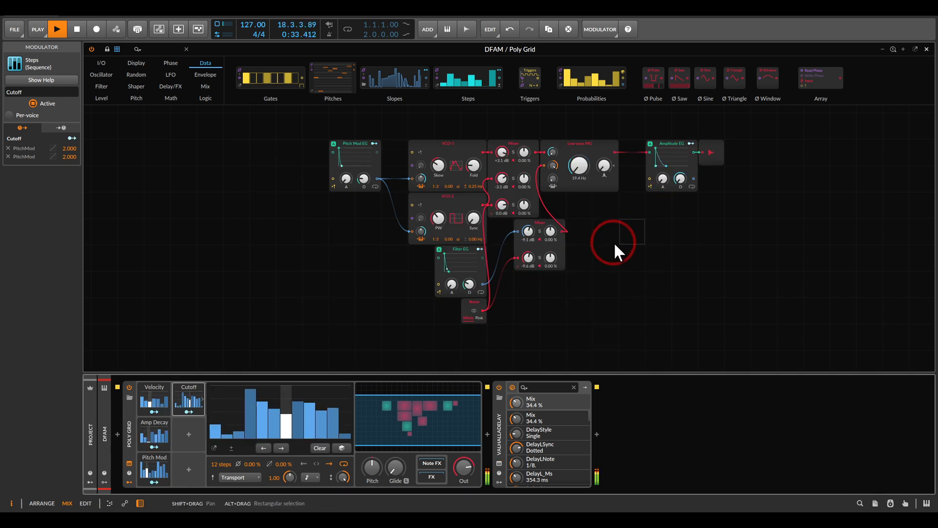
# Leave the Grid editor, open the DFAM track's Scene 3 note clip and launch it
pyautogui.click(602, 288)
pyautogui.press('Escape')
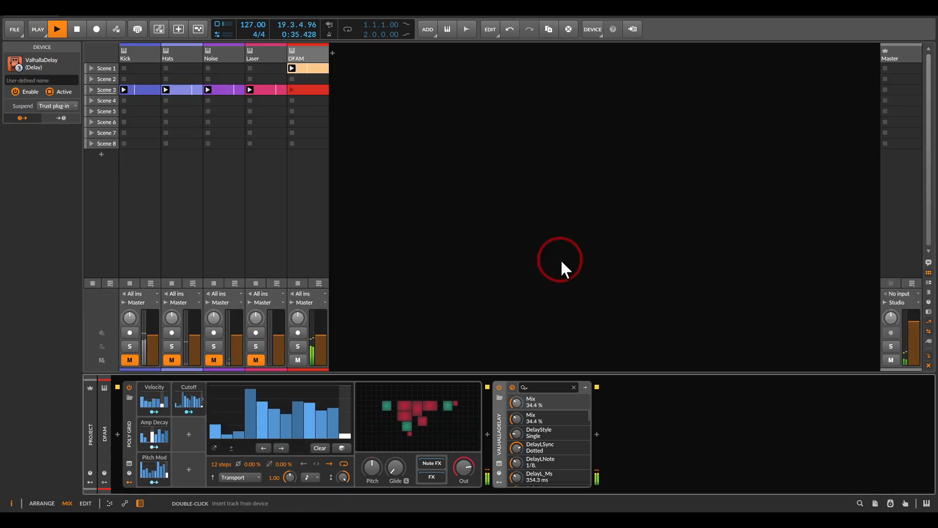
pyautogui.doubleClick(306, 88)
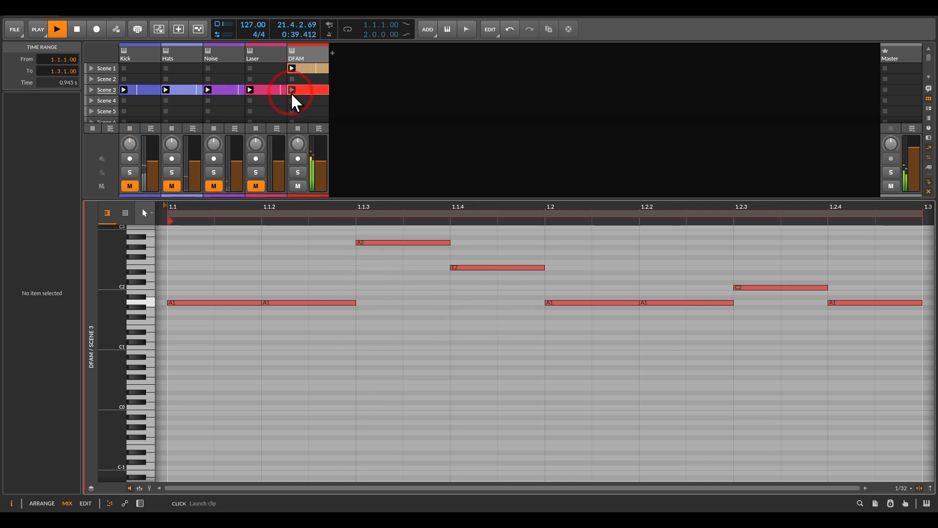
pyautogui.click(305, 56)
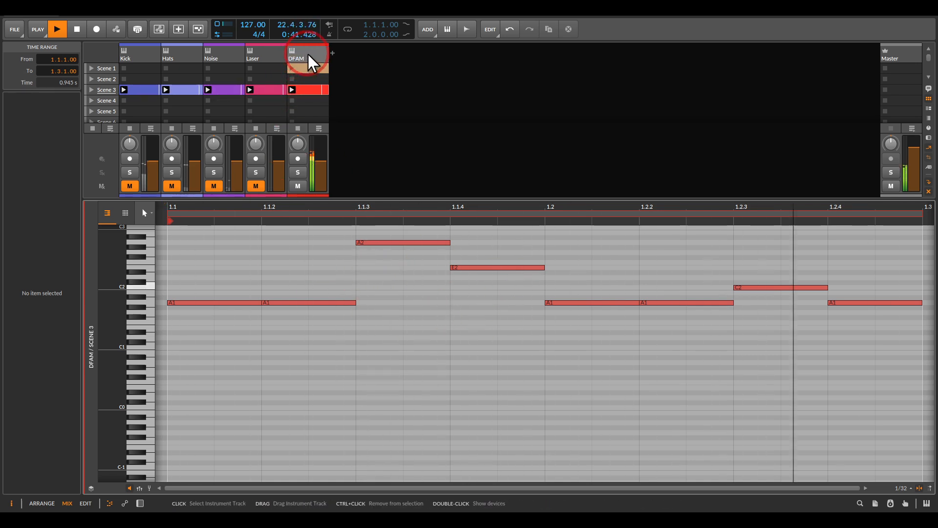
# Examine the DFAM track's Poly Grid patch and the notes of its Scene 3 clip
pyautogui.doubleClick(308, 54)
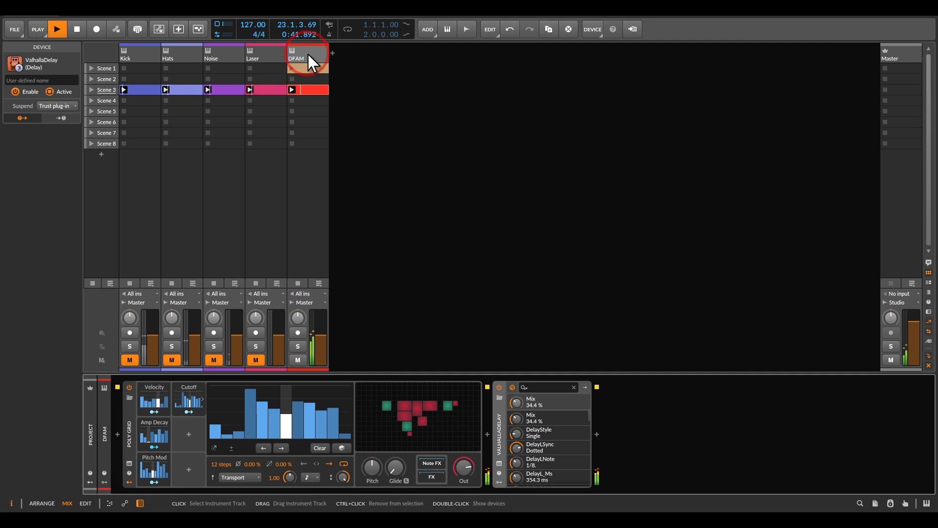
pyautogui.doubleClick(395, 413)
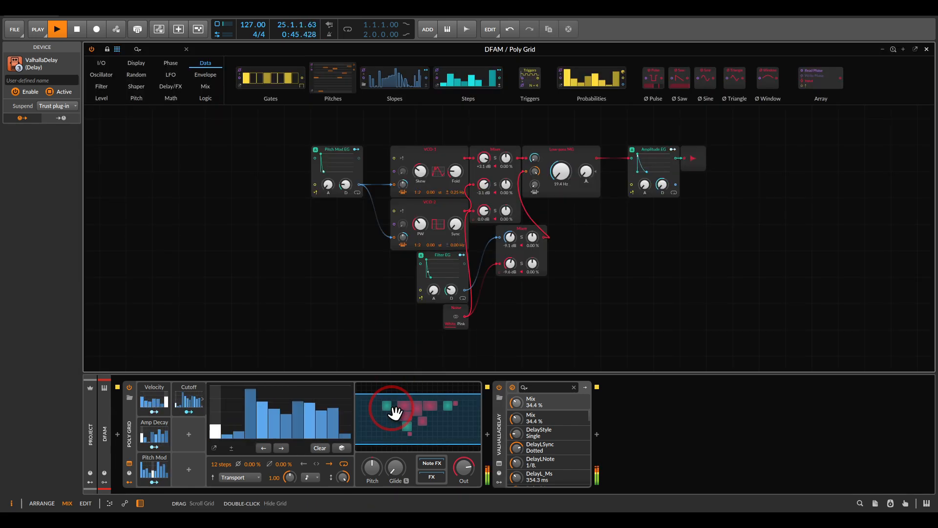
pyautogui.click(366, 328)
pyautogui.press('Escape')
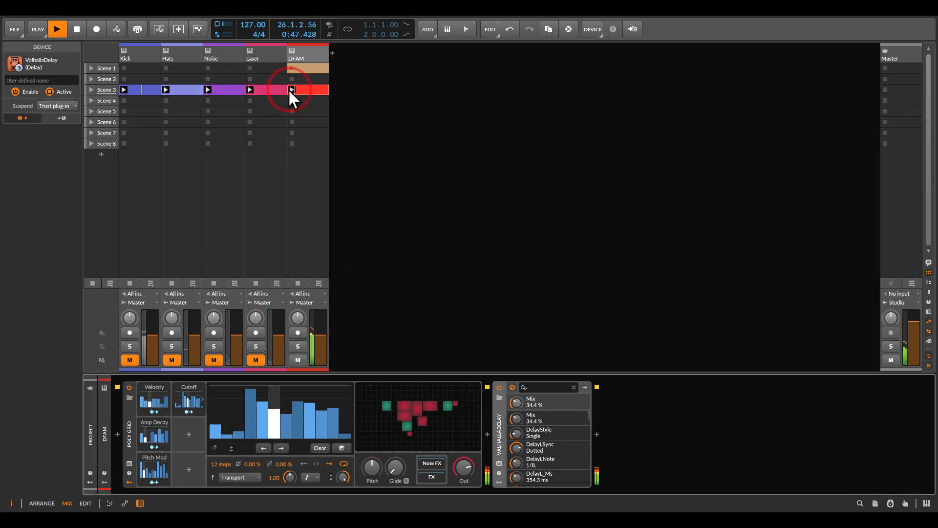
pyautogui.doubleClick(309, 90)
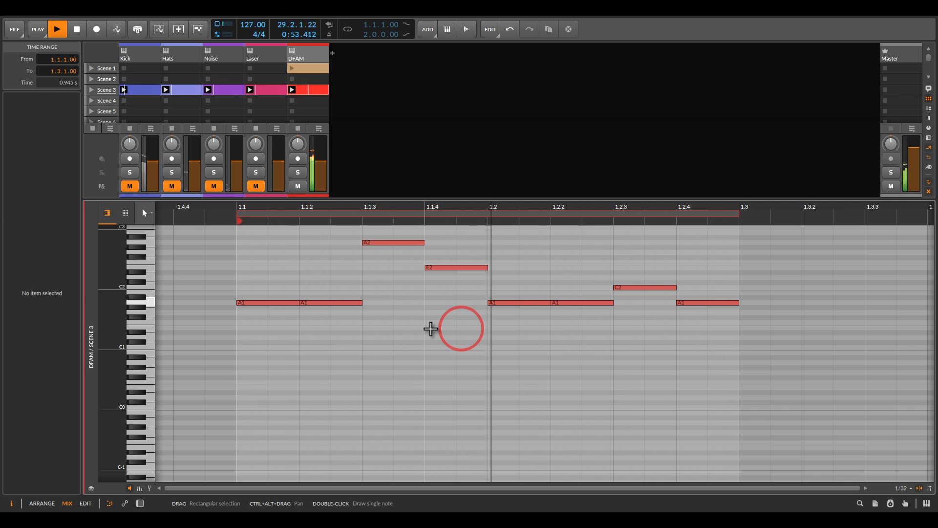
# Return to the DFAM device chain and lower the 12-step Cutoff modulator's amount
pyautogui.doubleClick(309, 54)
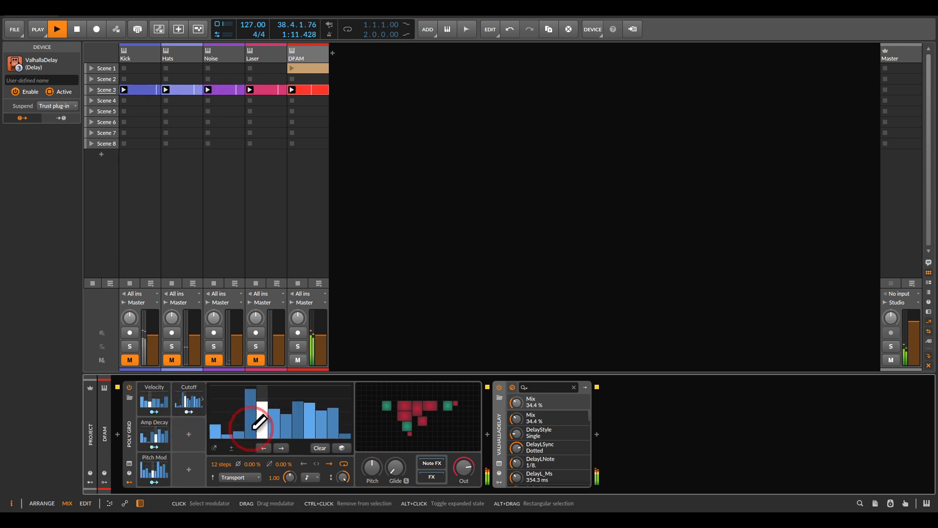
pyautogui.moveTo(344, 477); pyautogui.dragTo(343, 500)
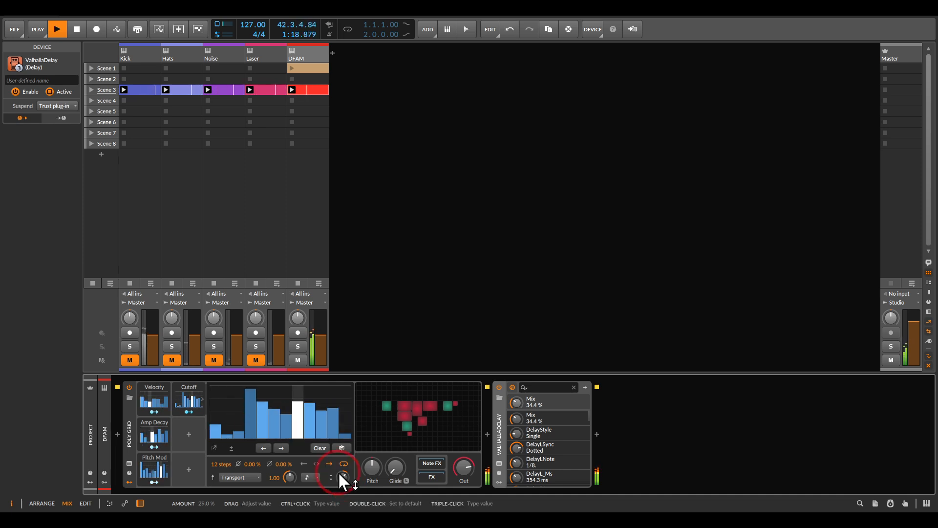
# Set the Velocity modulator to 16 steps, randomize its pattern and raise its first step
pyautogui.click(142, 405)
pyautogui.moveTo(179, 469); pyautogui.dragTo(200, 467)
pyautogui.click(307, 447)
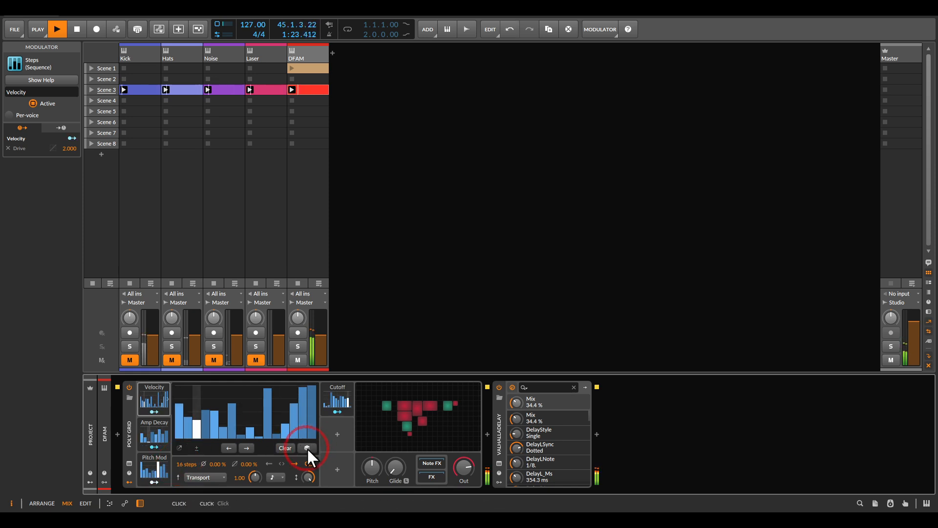
pyautogui.click(307, 448)
pyautogui.click(307, 448)
pyautogui.click(181, 397)
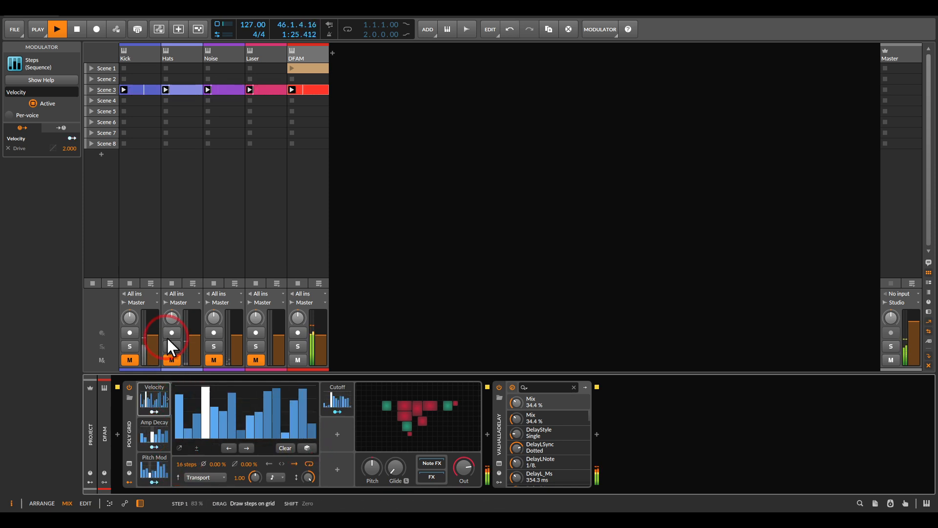
# Randomize the Amp Decay modulator's step pattern several times during playback
pyautogui.click(156, 429)
pyautogui.click(307, 448)
pyautogui.click(307, 448)
pyautogui.click(307, 448)
# Randomize the 10-step Pitch Mod modulator's pattern several times during playback
pyautogui.click(156, 468)
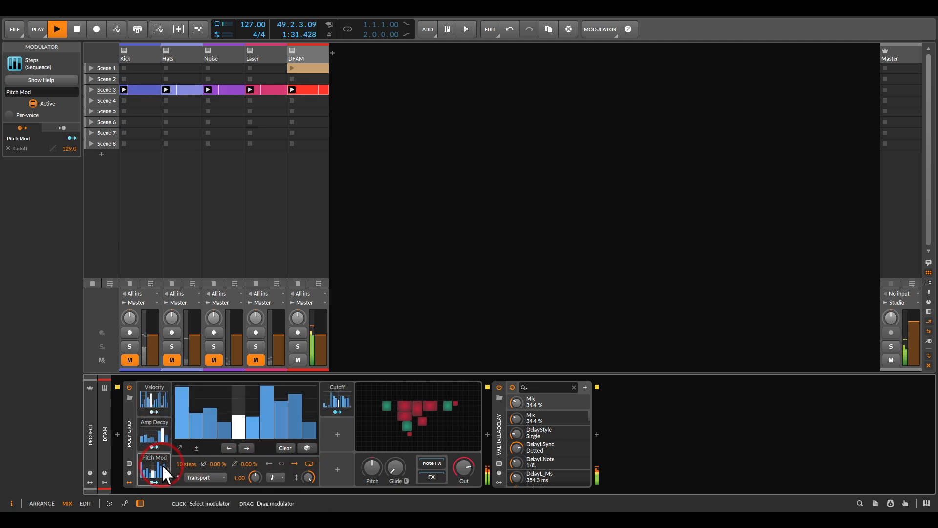
pyautogui.click(304, 447)
pyautogui.click(304, 447)
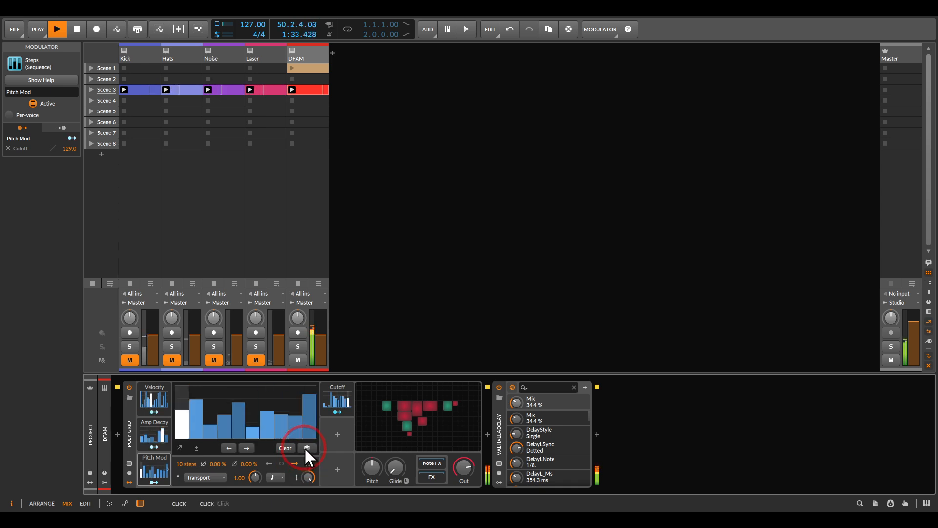
pyautogui.click(304, 447)
pyautogui.click(304, 447)
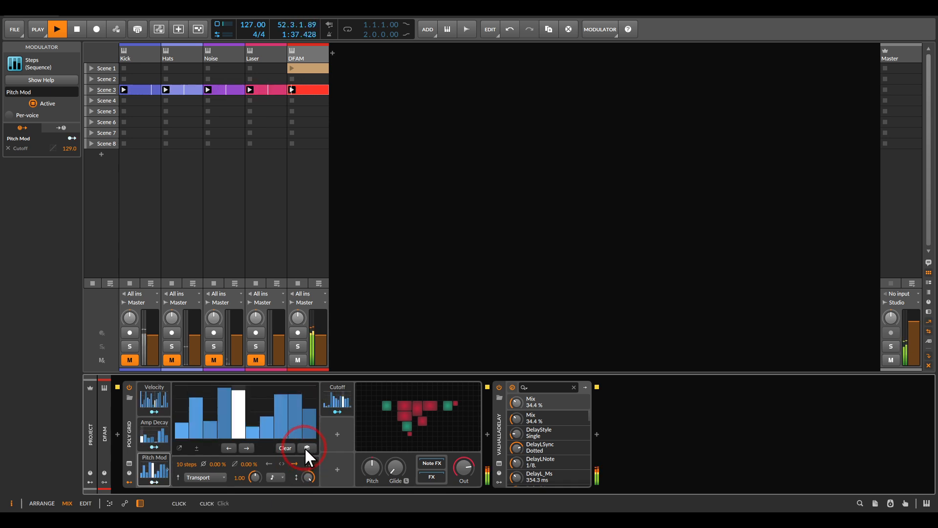
# Set the 12-step Cutoff modulator's overall amount to about 53 % while the clip plays
pyautogui.click(338, 401)
pyautogui.moveTo(343, 478); pyautogui.dragTo(342, 477)
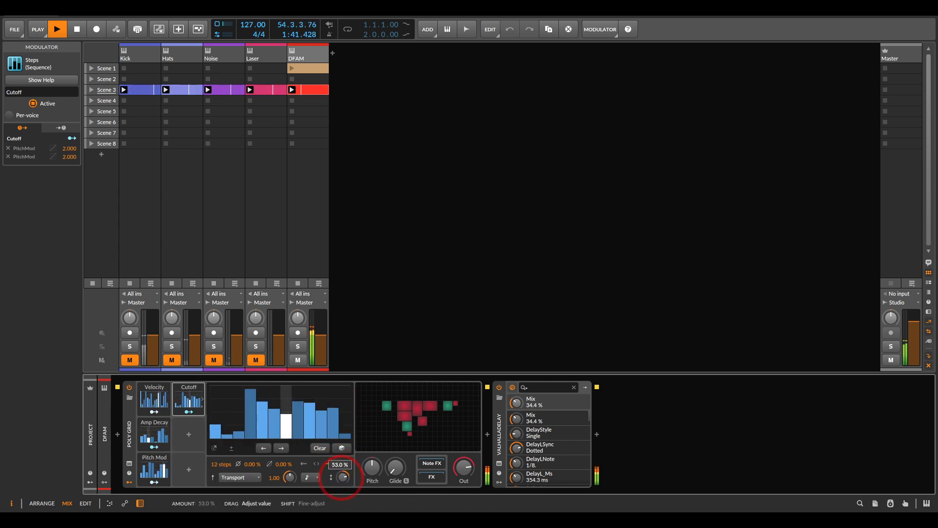
pyautogui.moveTo(341, 478); pyautogui.dragTo(341, 478)
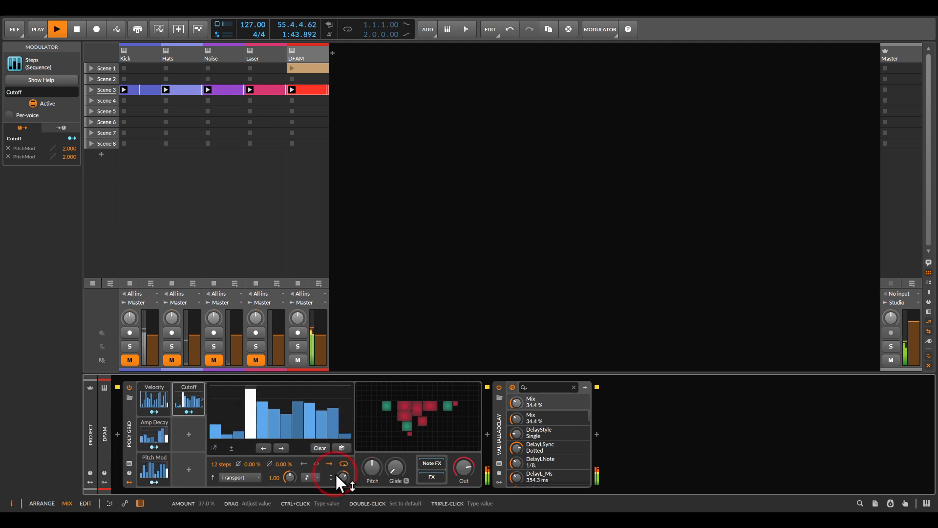
# Review the Pitch Mod, Amp Decay and Velocity step patterns during playback
pyautogui.click(154, 465)
pyautogui.click(157, 429)
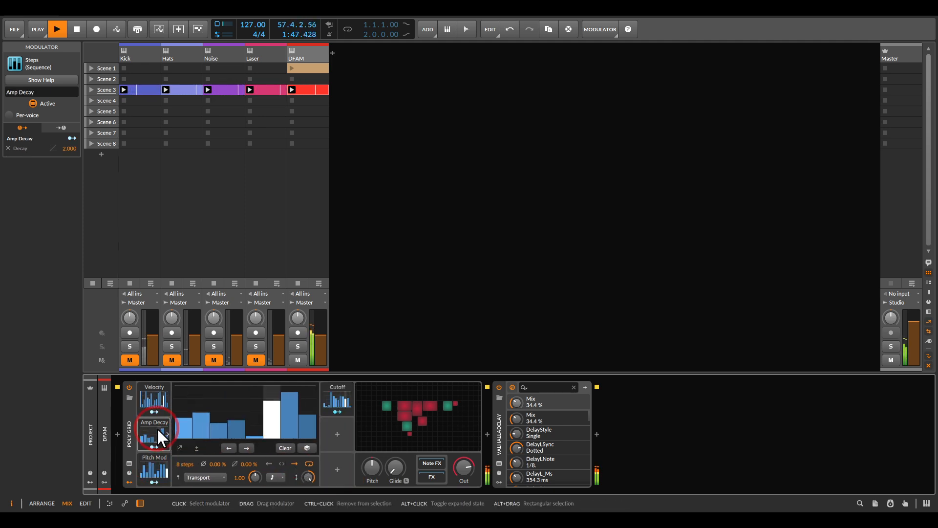
pyautogui.click(152, 393)
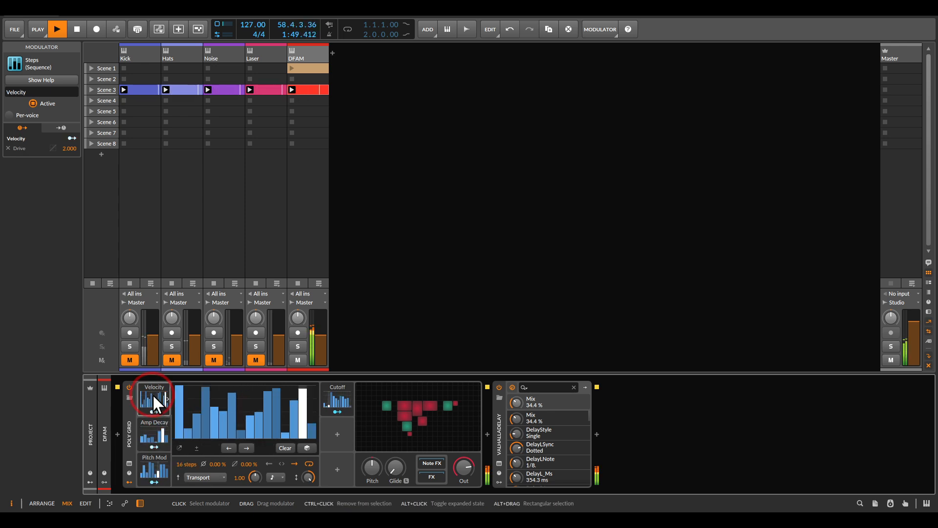